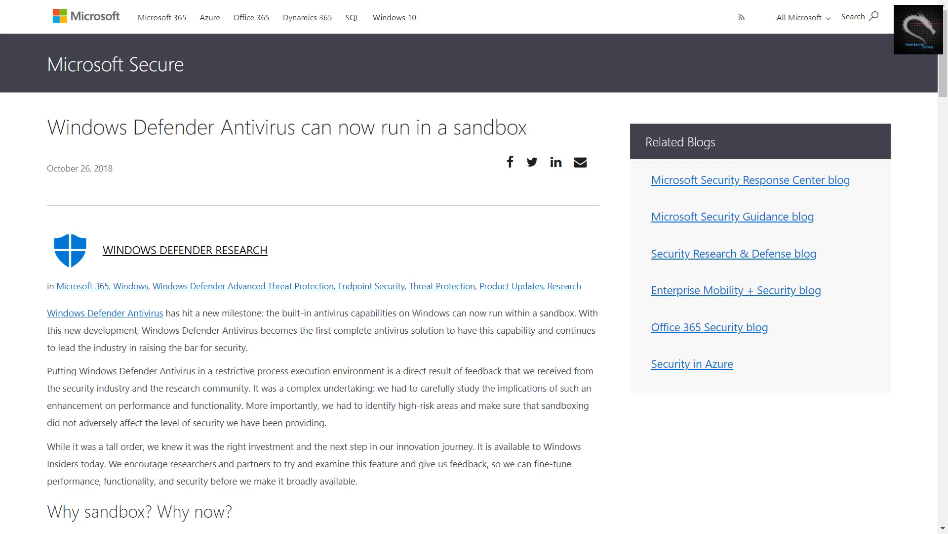
Step: Scroll the sandboxing blog post down to the MsMpEngCP.exe paragraph and its Task Manager screenshot
scroll(474, 267, "down", 1)
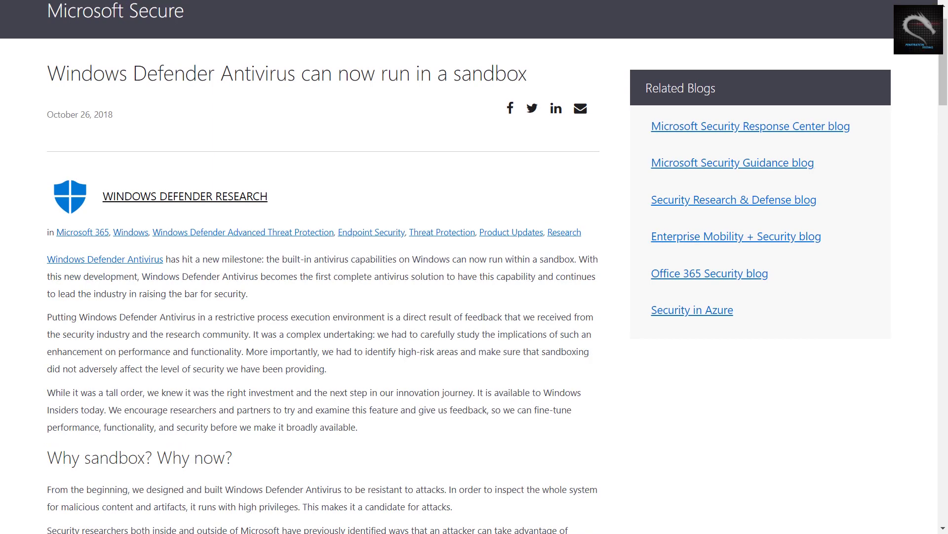
scroll(475, 267, "up", 1)
scroll(475, 267, "down", 1)
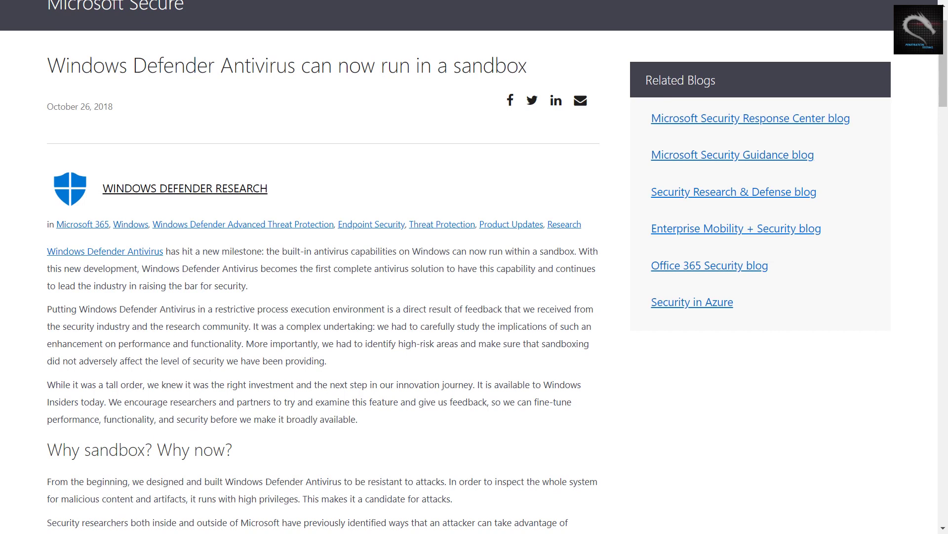
scroll(474, 267, "down", 1)
scroll(474, 267, "down", 1)
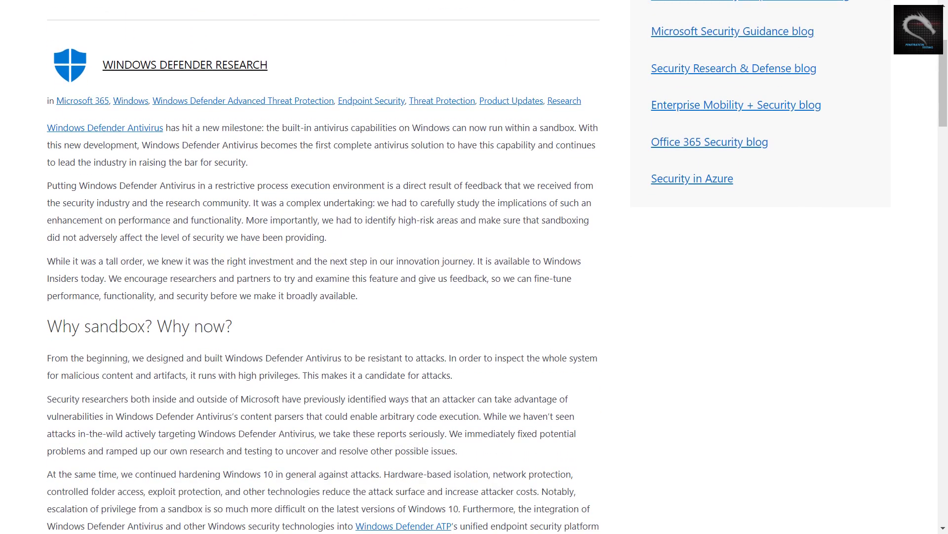
scroll(474, 267, "down", 1)
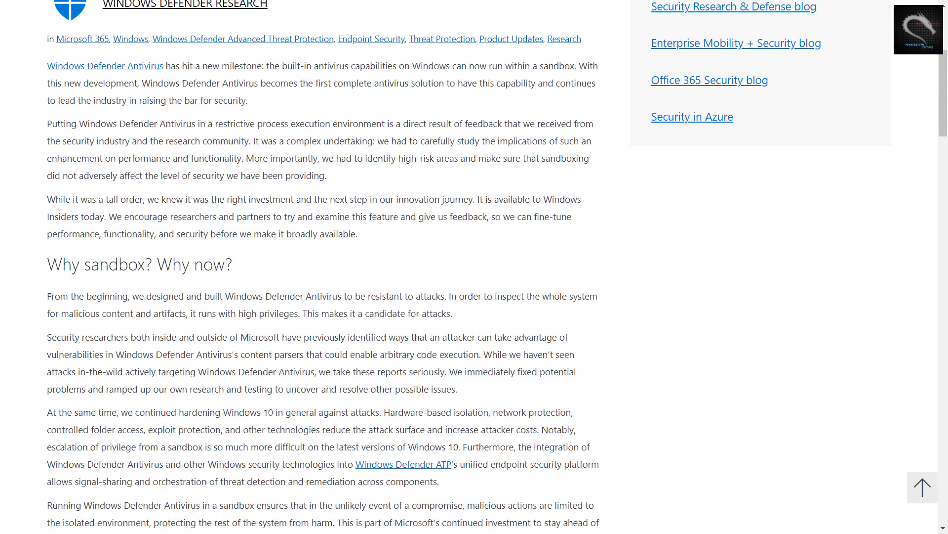
scroll(474, 267, "down", 1)
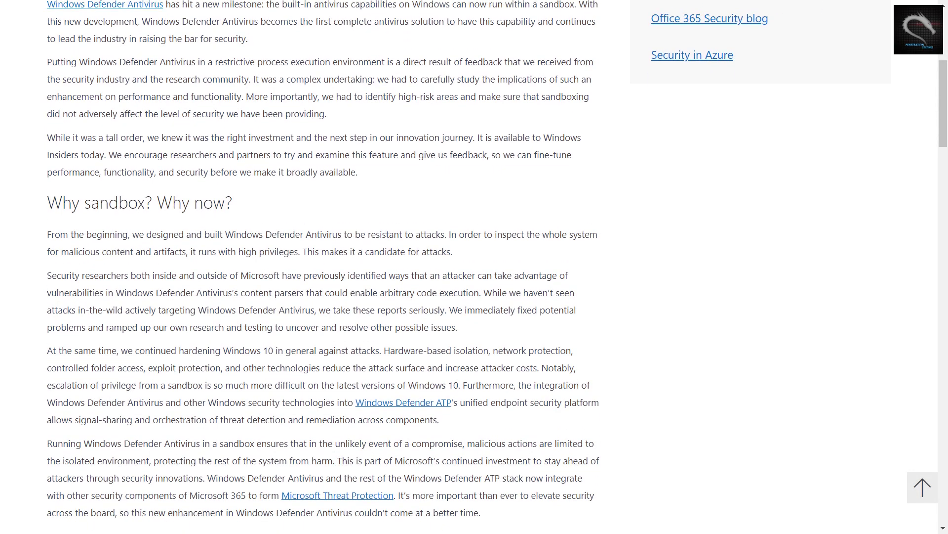
scroll(474, 267, "down", 1)
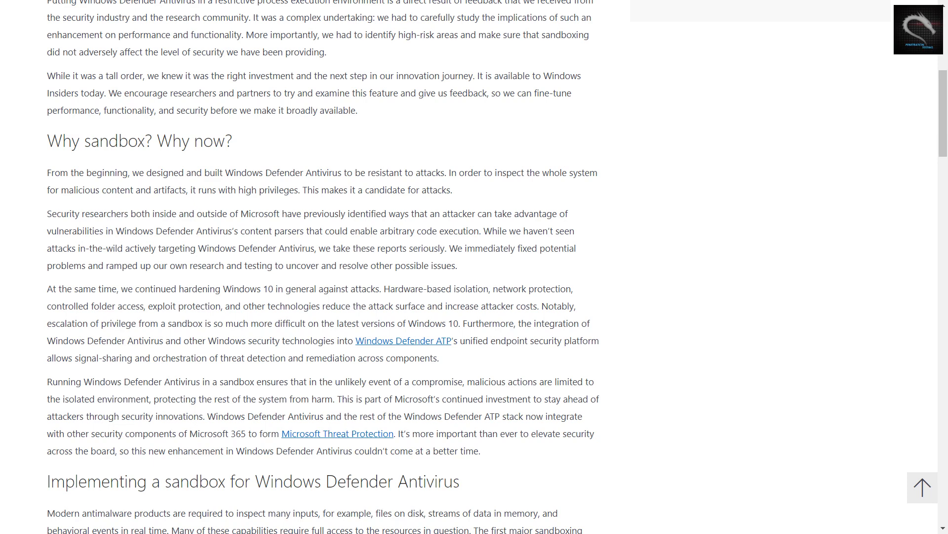
scroll(474, 267, "down", 1)
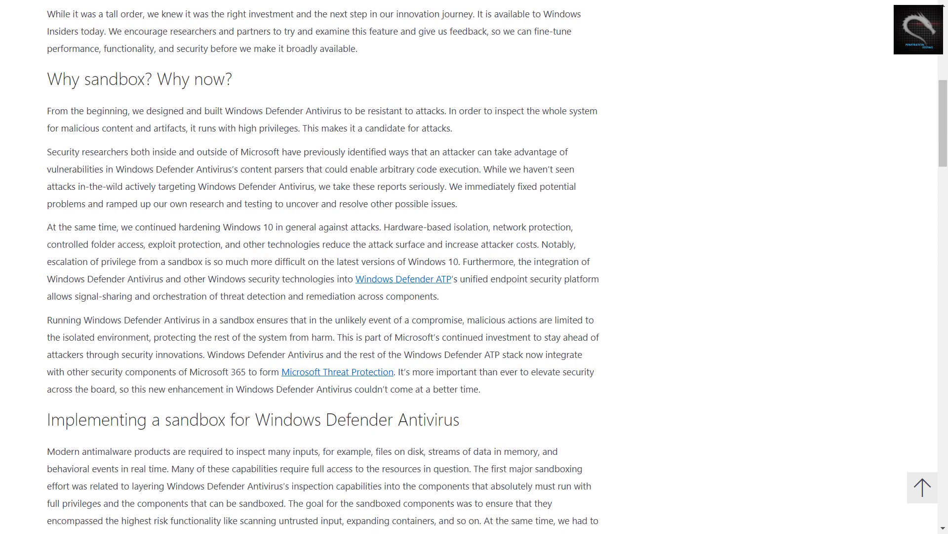
scroll(475, 266, "down", 1)
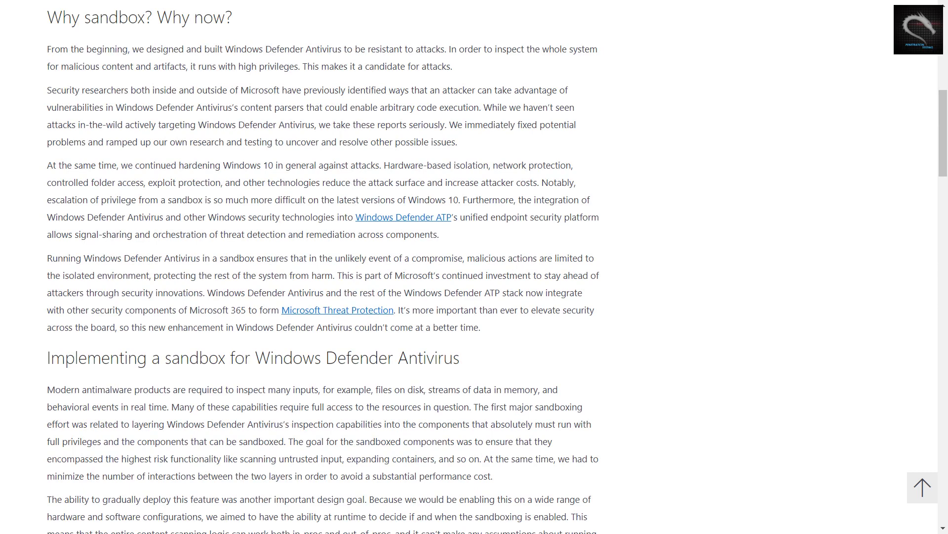
scroll(324, 267, "down", 1)
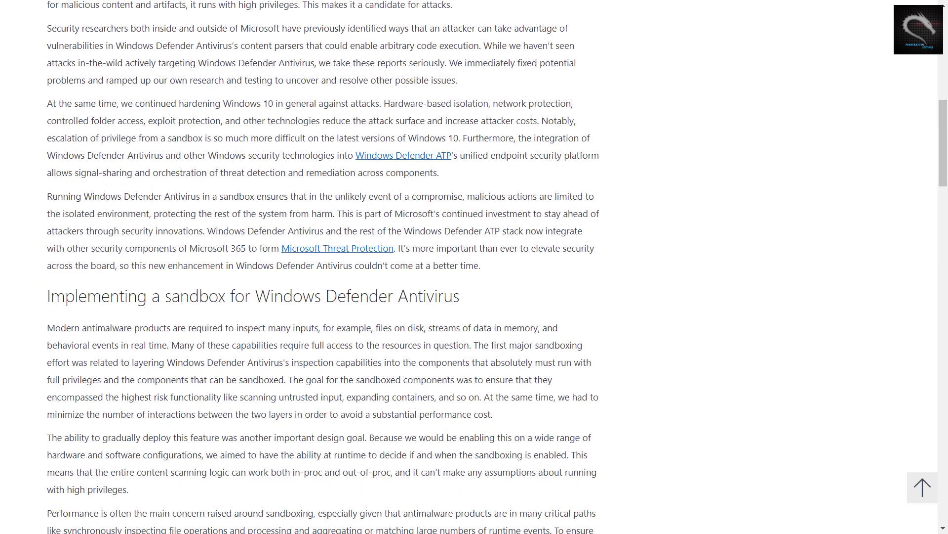
scroll(324, 266, "down", 1)
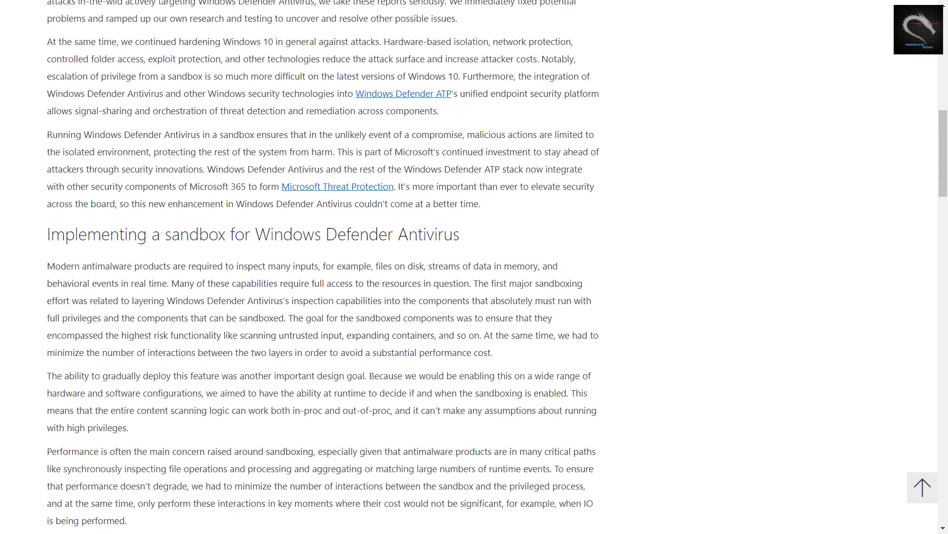
scroll(324, 266, "down", 1)
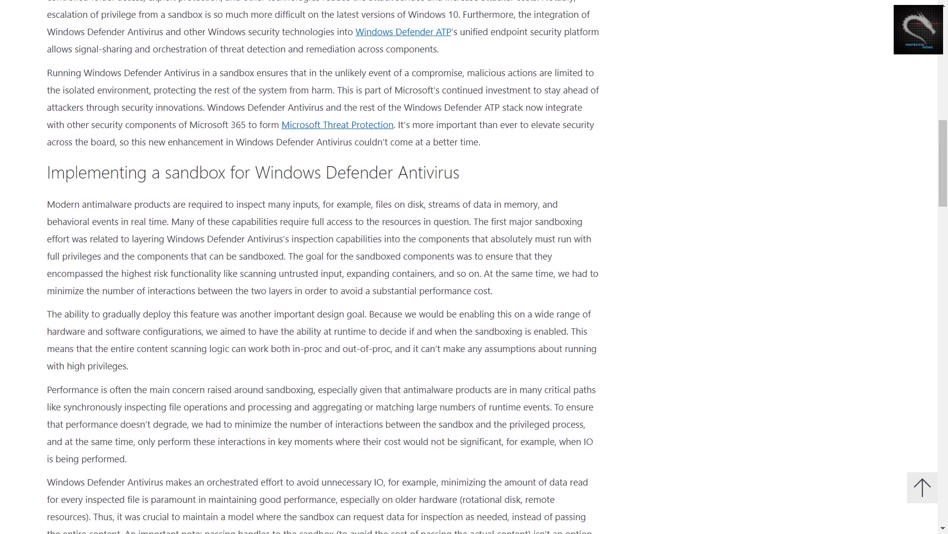
scroll(323, 266, "down", 1)
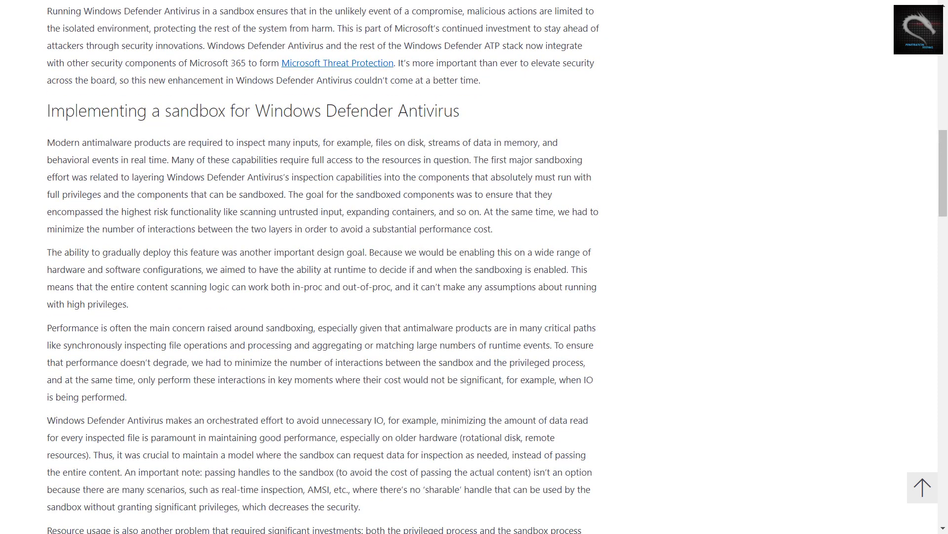
scroll(324, 267, "down", 1)
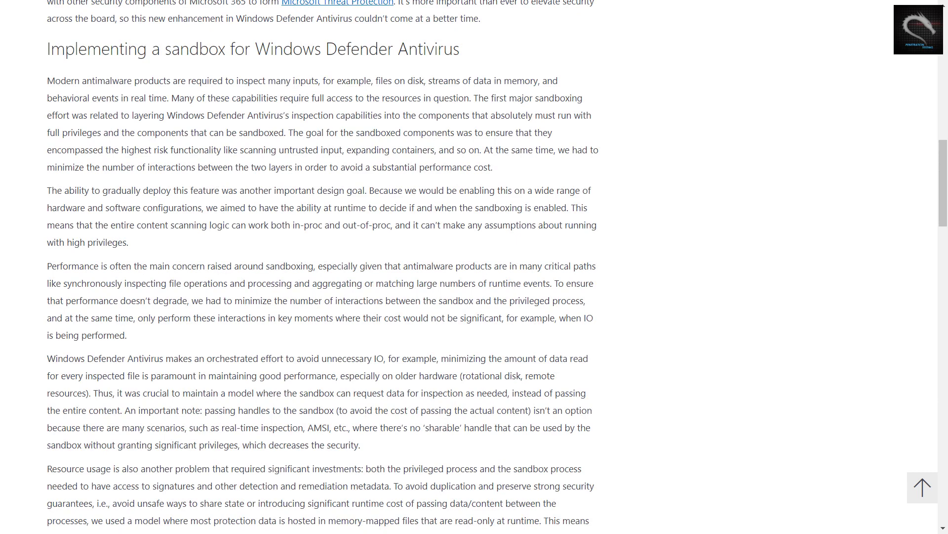
scroll(324, 267, "down", 2)
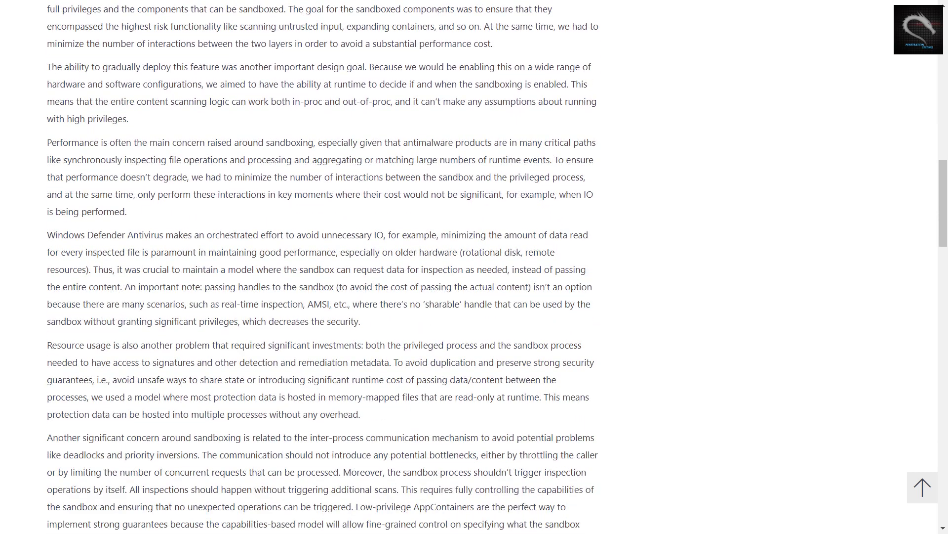
scroll(324, 267, "down", 3)
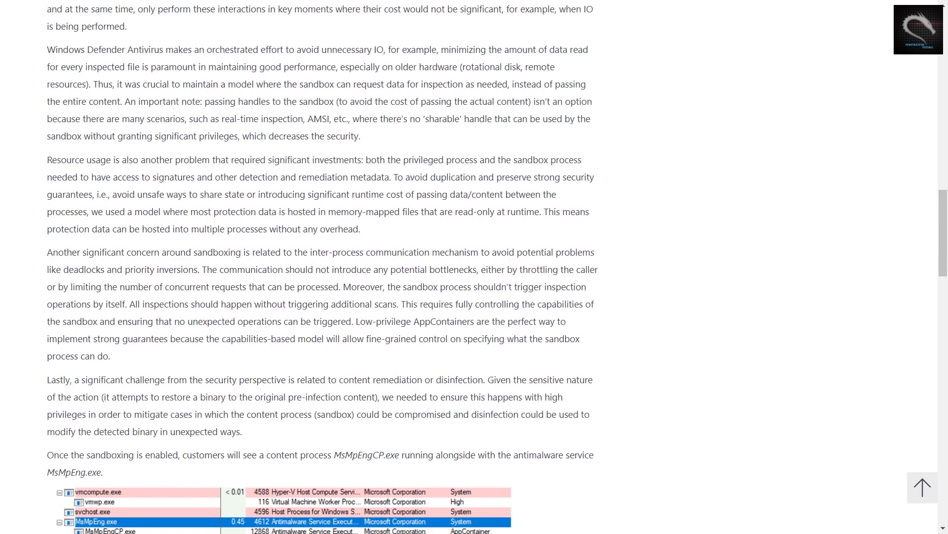
scroll(323, 266, "down", 1)
scroll(323, 267, "up", 1)
scroll(323, 266, "down", 1)
scroll(323, 267, "down", 1)
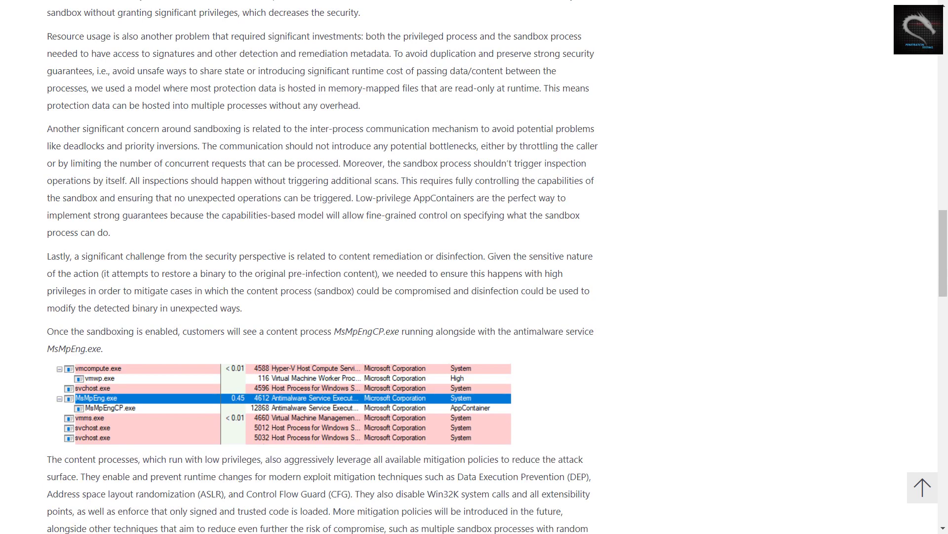
scroll(323, 266, "down", 1)
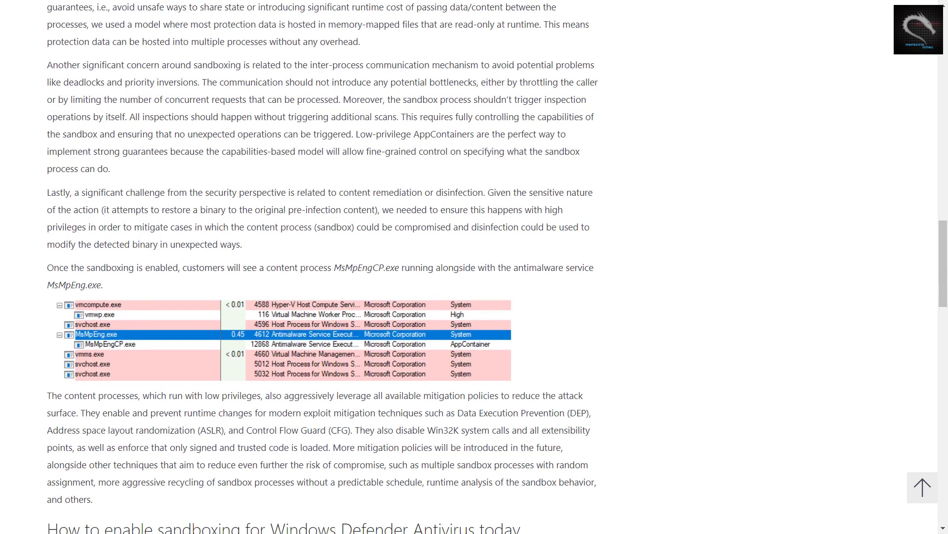
scroll(324, 267, "down", 1)
Step: Highlight the 'Once the sandboxing is enabled … antimalware service' sentence, then bring up Task Manager
left_click_drag(47, 208, 551, 208)
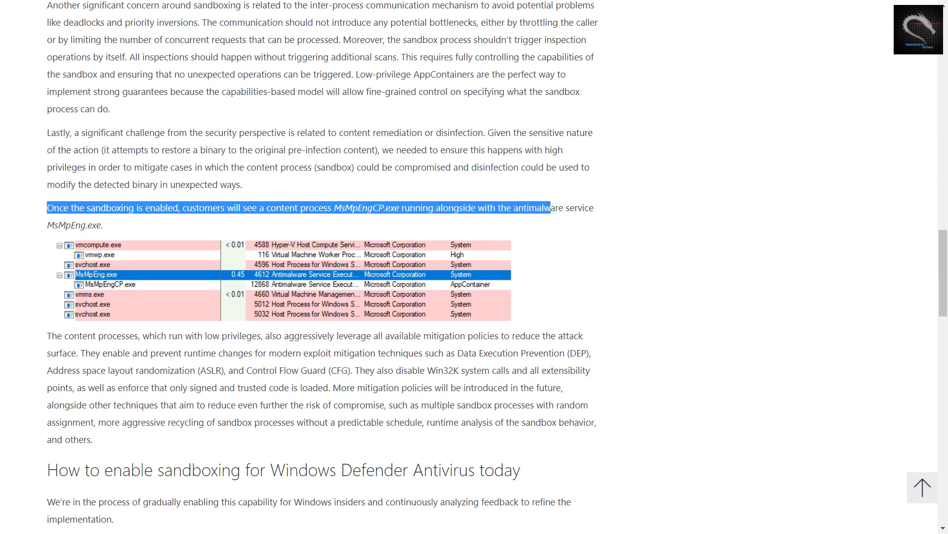
left_click_drag(550, 208, 555, 208)
left_click_drag(555, 208, 594, 208)
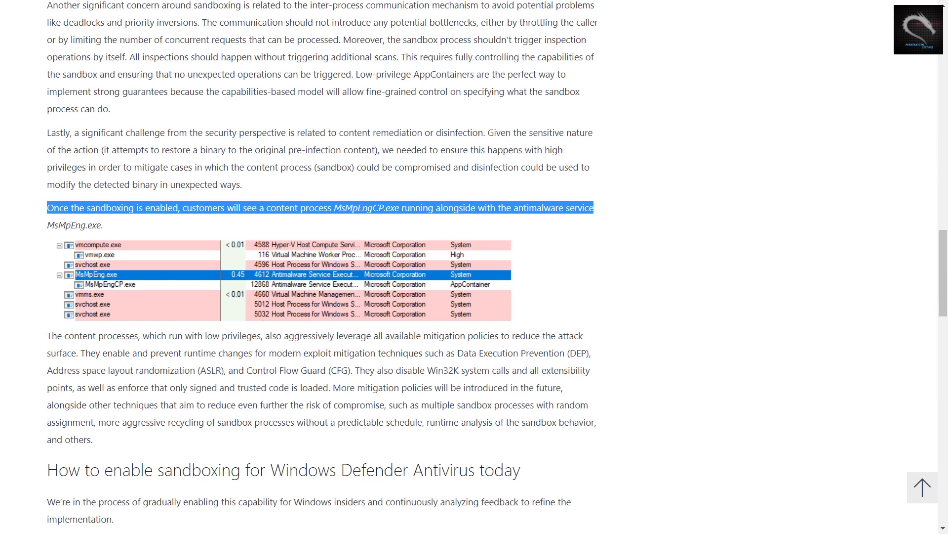
key("ctrl+shift+Escape")
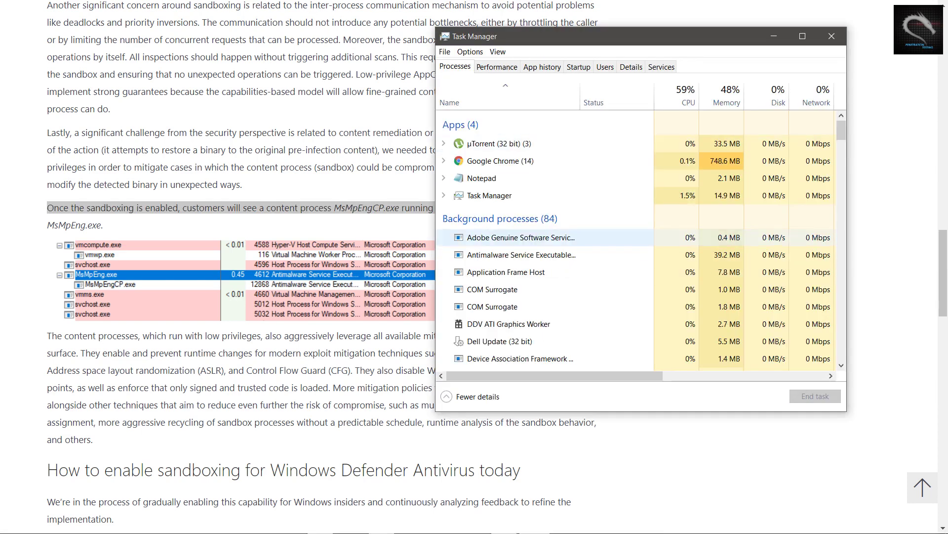
Step: Select MsMpEngCP.exe on the Details tab and maximize Task Manager to show it under SYSTEM
left_click(631, 67)
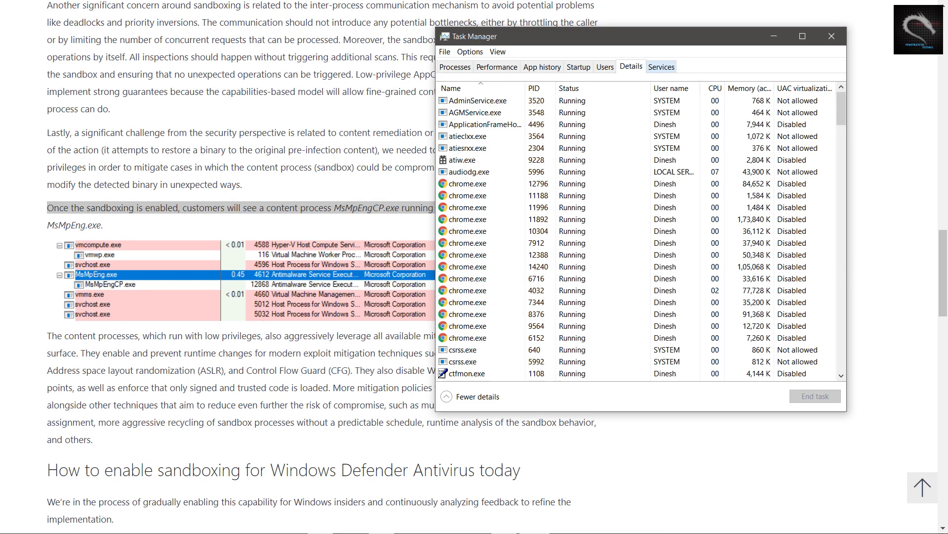
left_click(468, 136)
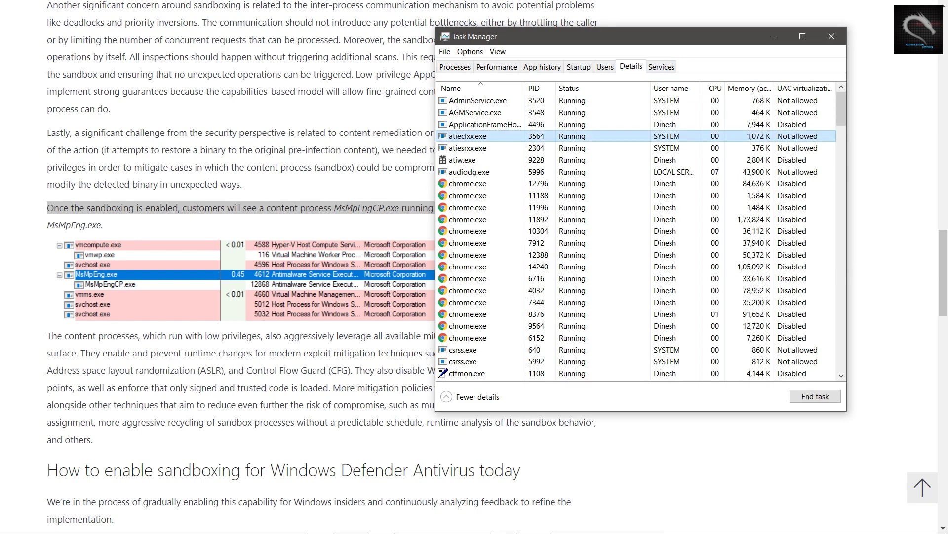
type("msmpeng")
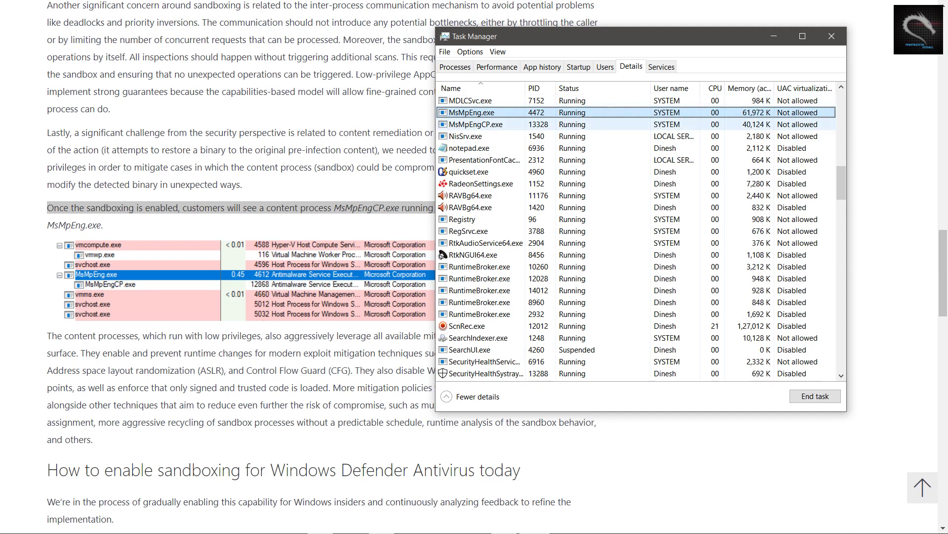
left_click(476, 124)
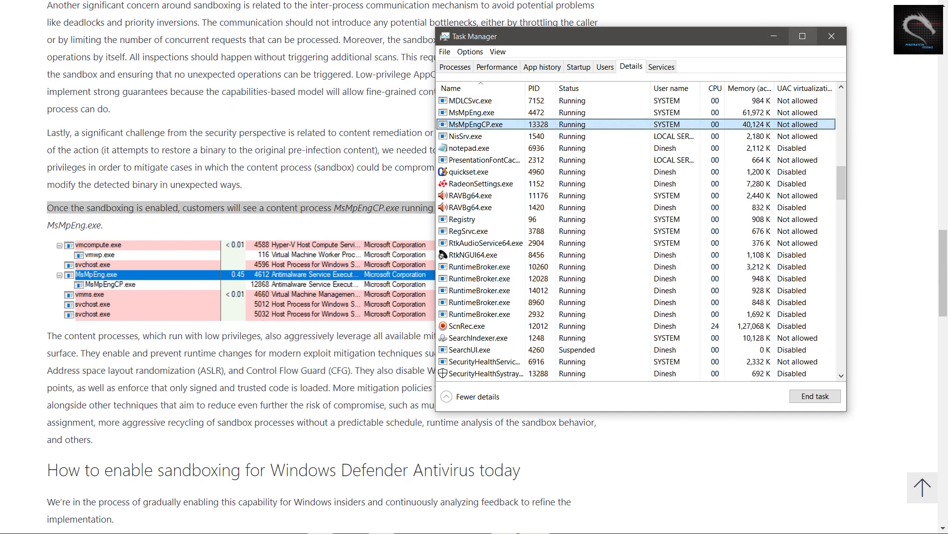
left_click(803, 36)
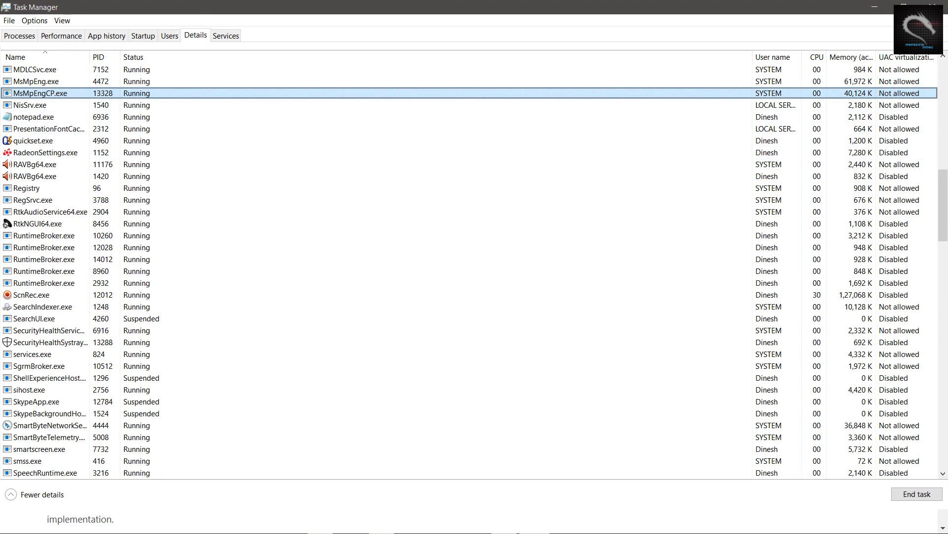
Step: Search MsMpEngCP.exe online and open the 'MsMpEng.exe - Antimalware Service Executable' result
right_click(59, 94)
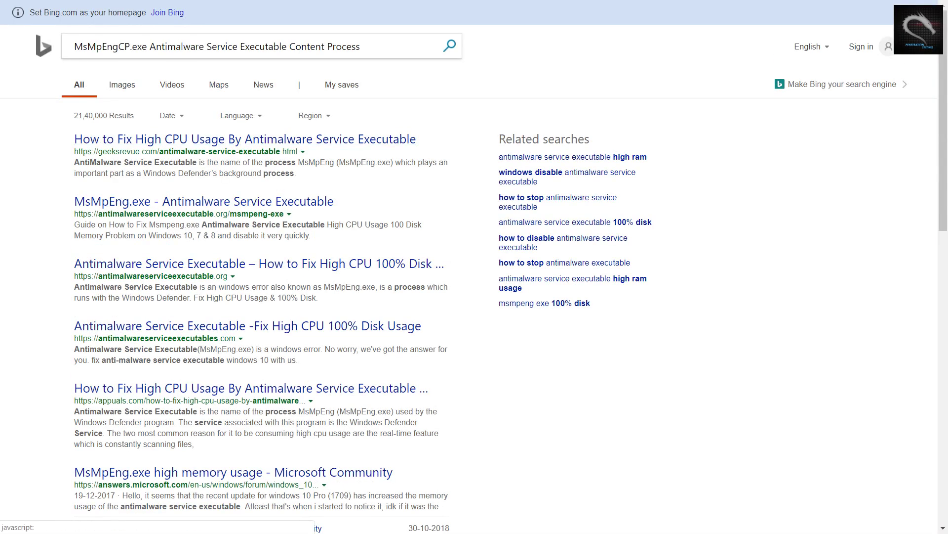
left_click(204, 201)
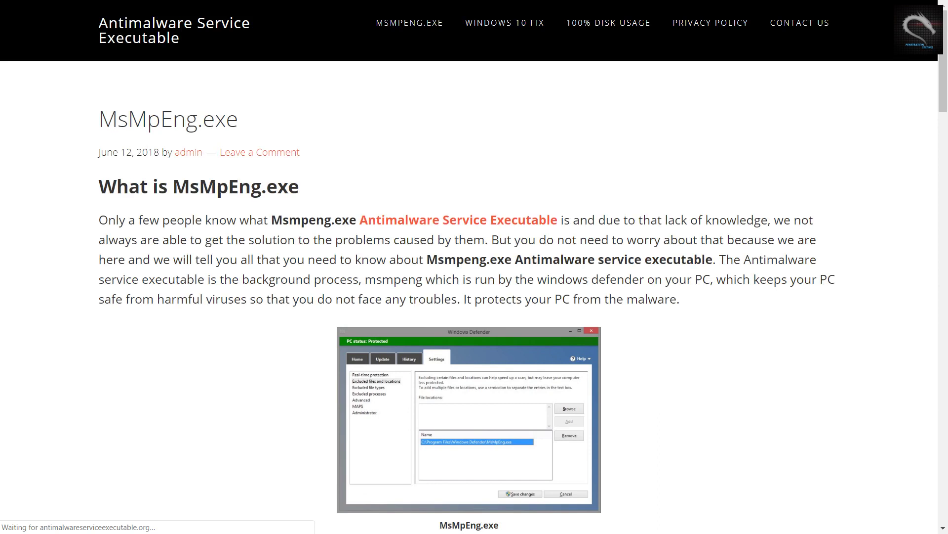
Step: Read the MsMpEng.exe article from its introduction down to the 'Disable Msmpeng.exe' heading
scroll(475, 296, "down", 1)
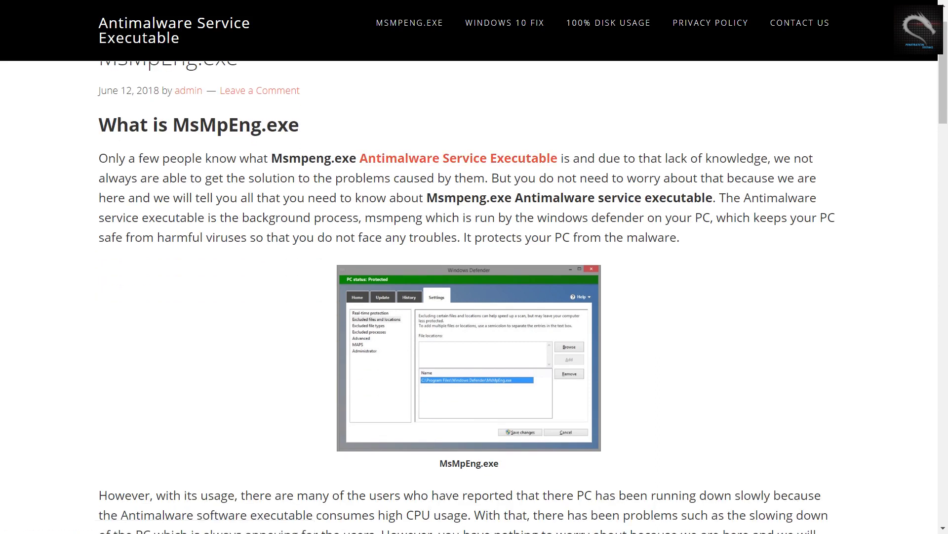
left_click_drag(98, 178, 680, 238)
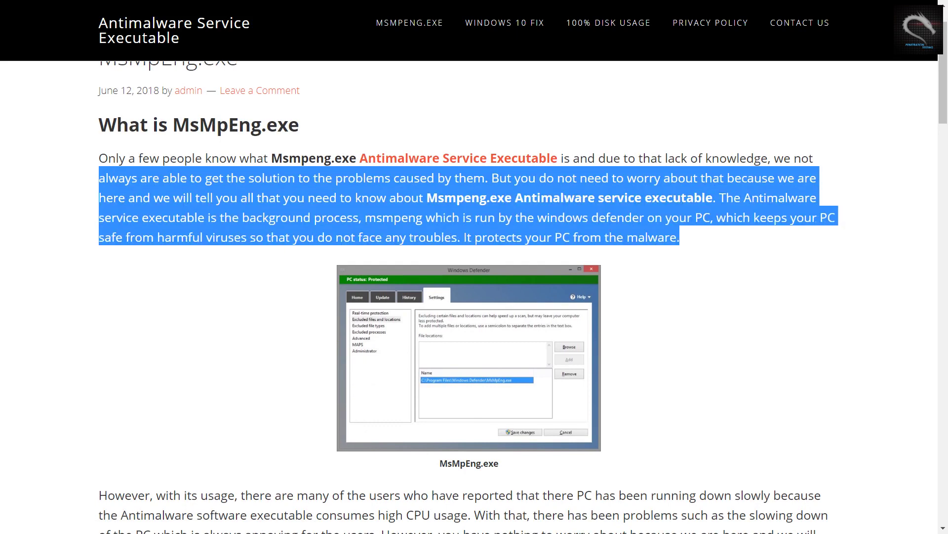
left_click(680, 237)
scroll(680, 237, "down", 6)
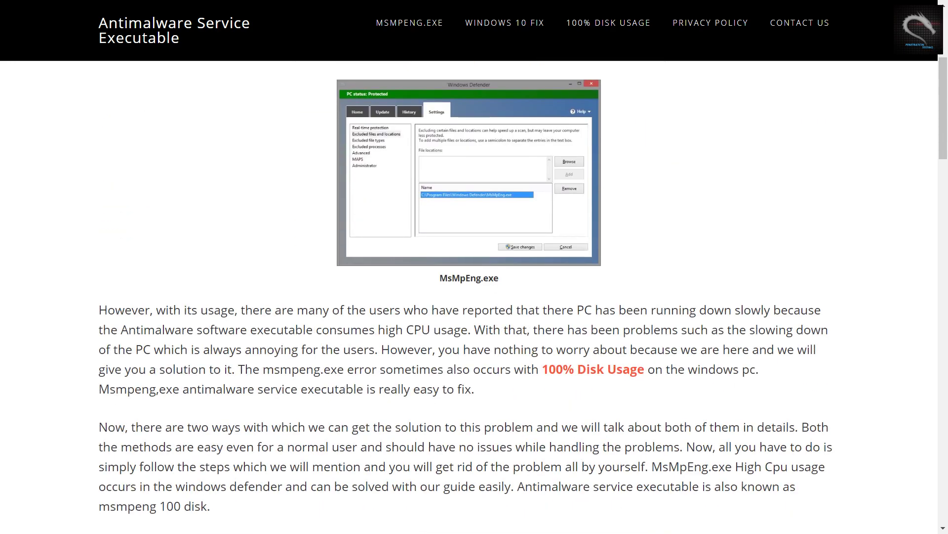
scroll(470, 297, "down", 1)
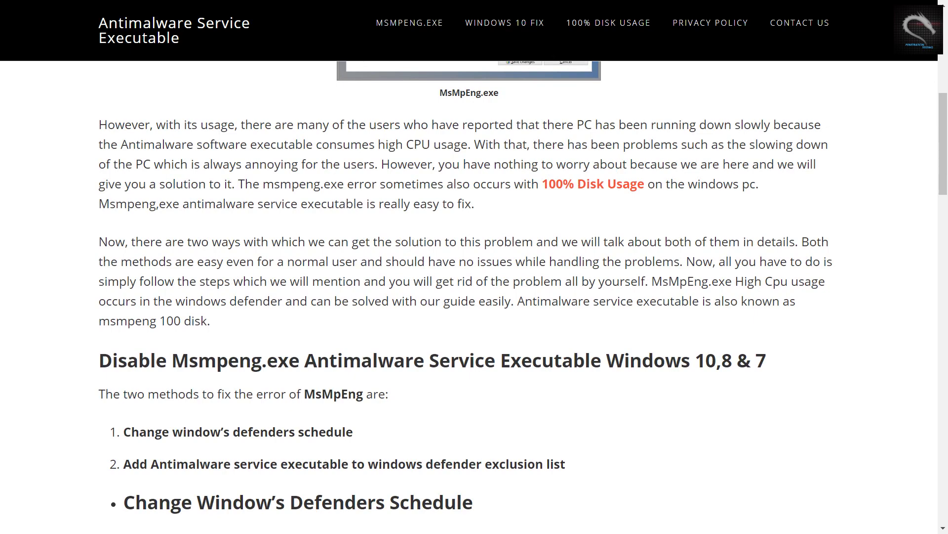
scroll(470, 297, "down", 2)
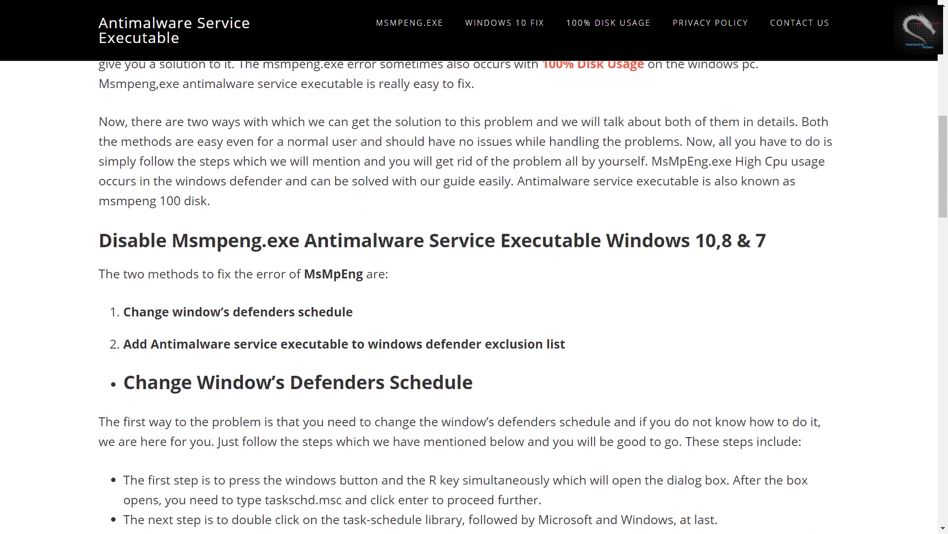
scroll(470, 296, "down", 1)
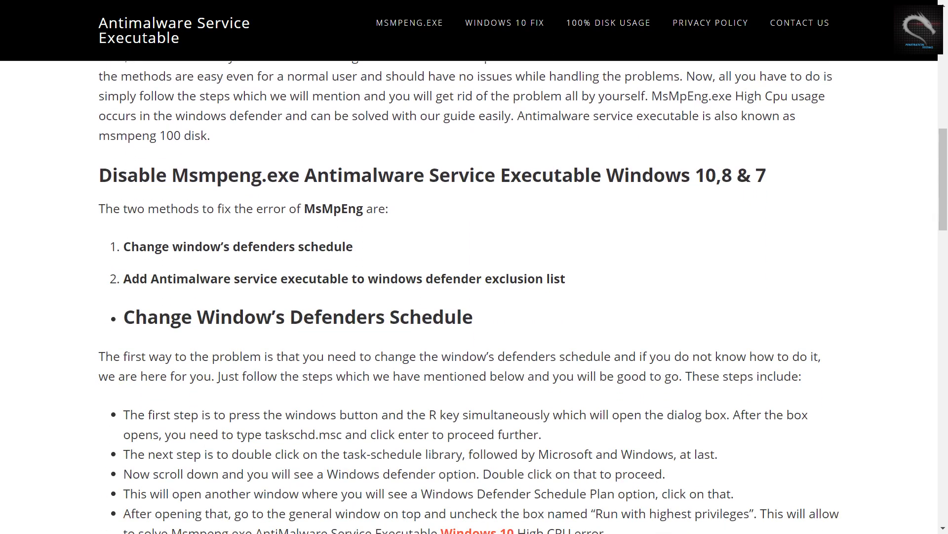
left_click_drag(99, 174, 755, 175)
left_click(755, 175)
Step: Continue to the exclusion-list steps and exit full-screen with F11
scroll(469, 296, "down", 6)
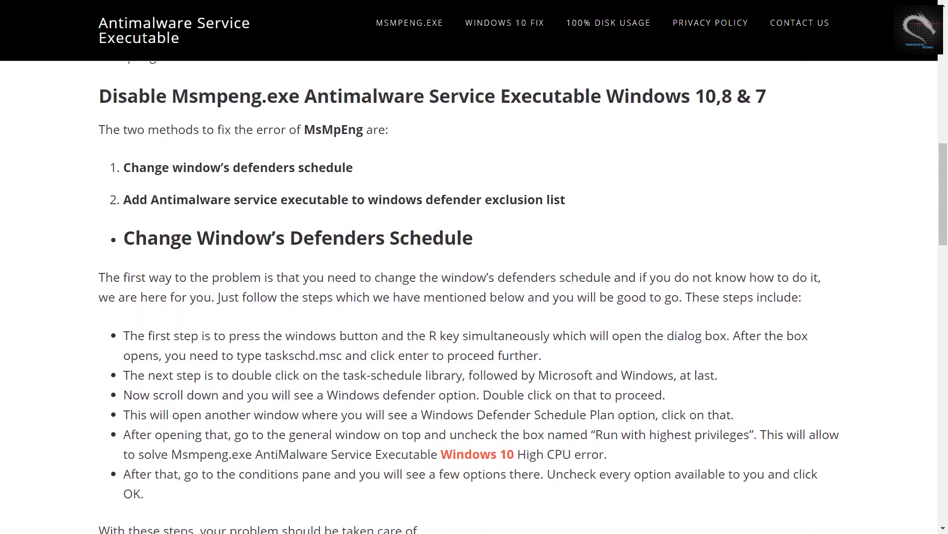
scroll(469, 297, "down", 3)
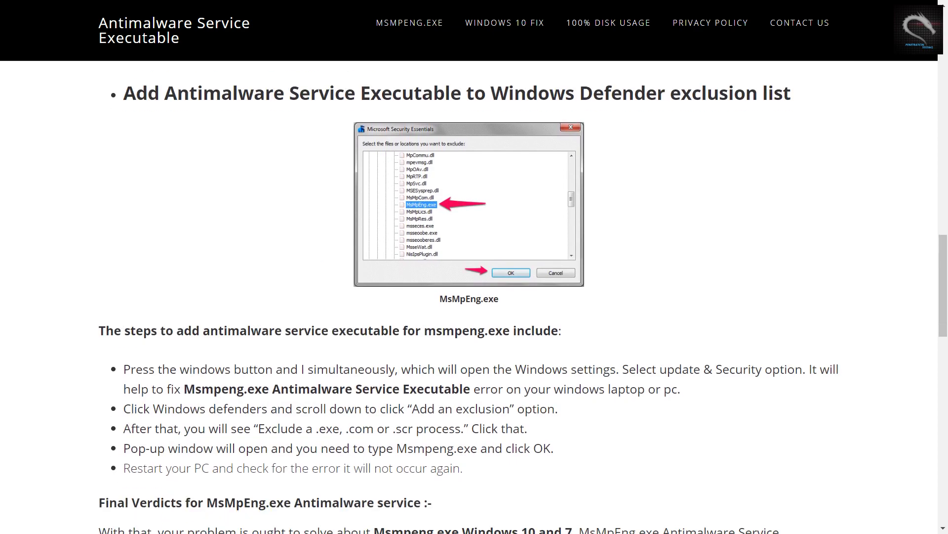
scroll(469, 297, "down", 9)
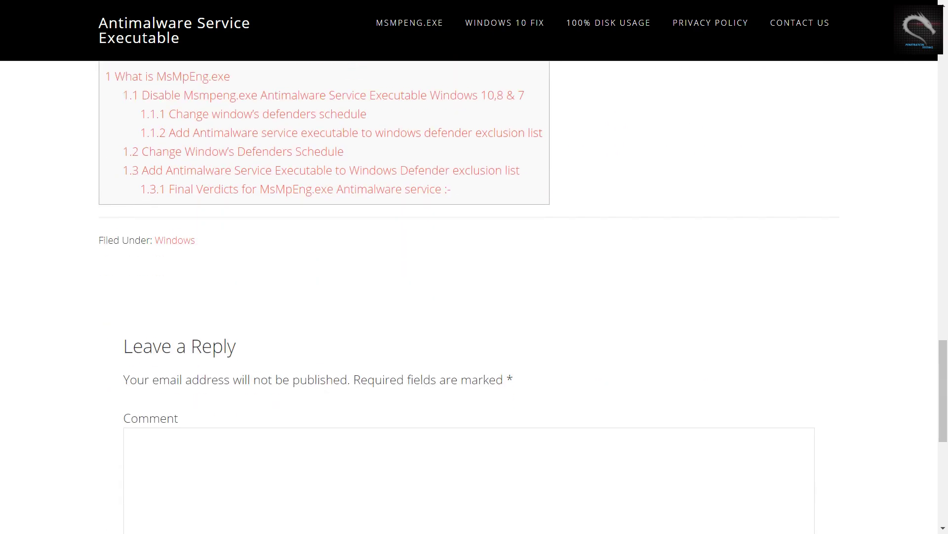
scroll(470, 297, "up", 8)
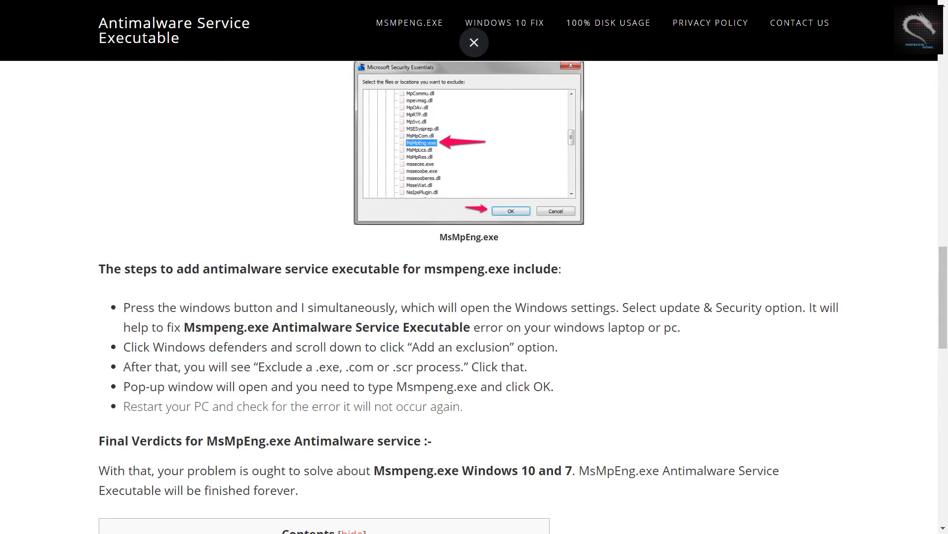
key("F11")
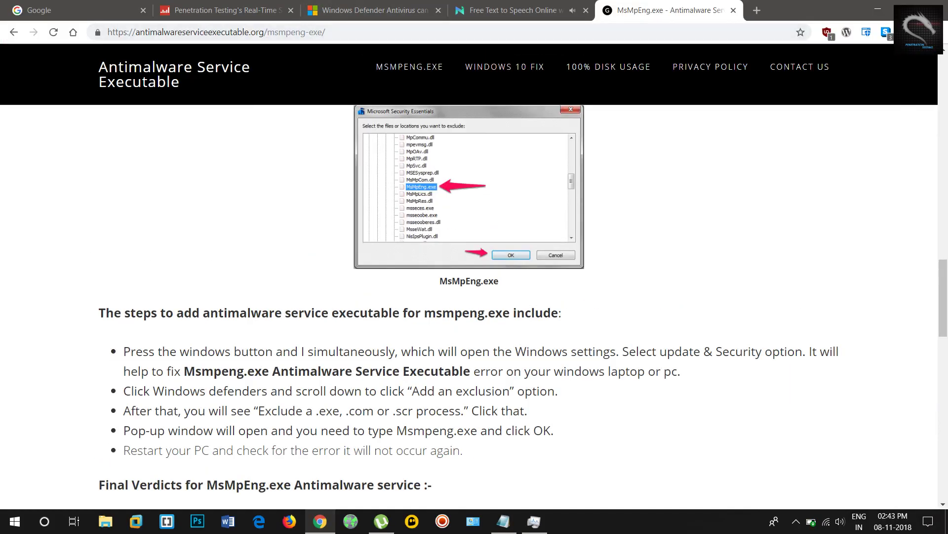
Step: Switch back to the sandboxing blog post and highlight the 'How to enable sandboxing' heading
left_click(514, 9)
left_click(373, 10)
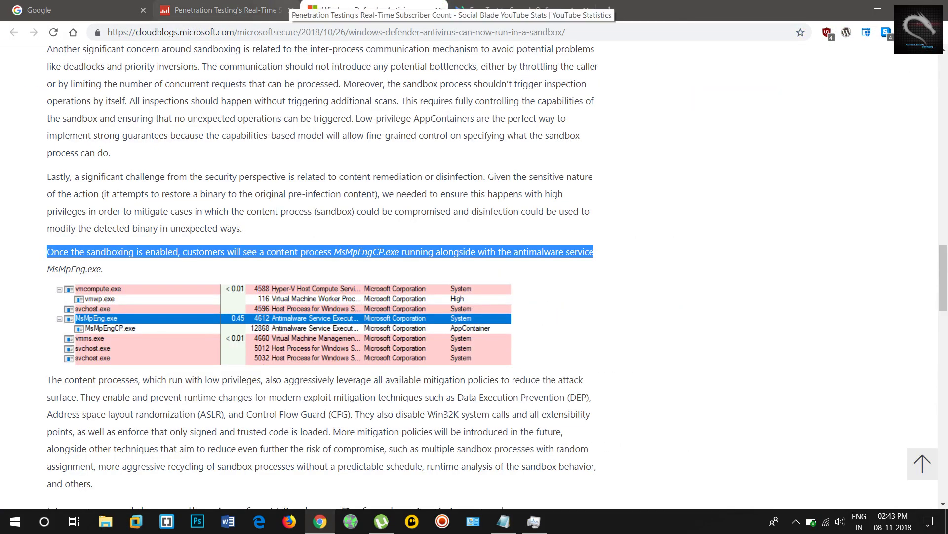
scroll(321, 277, "down", 1)
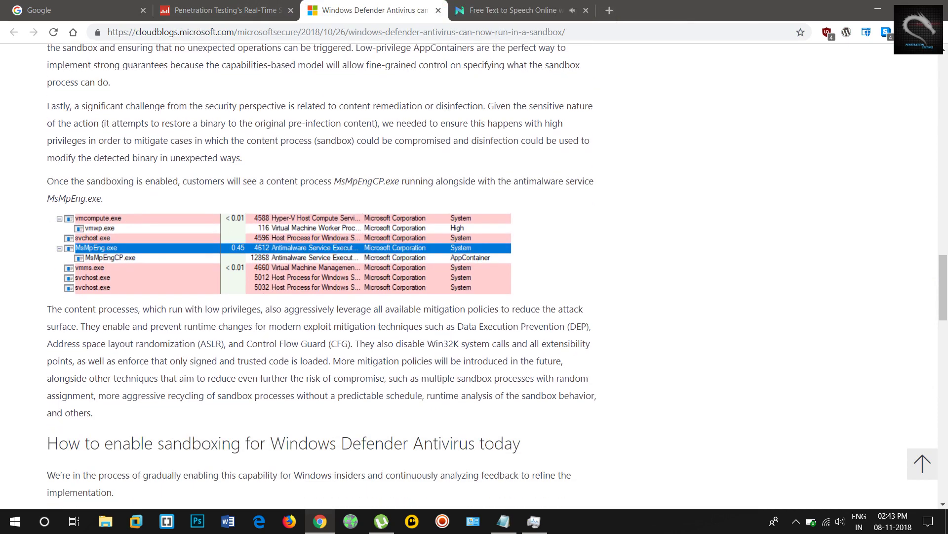
scroll(321, 276, "down", 2)
scroll(321, 276, "down", 2)
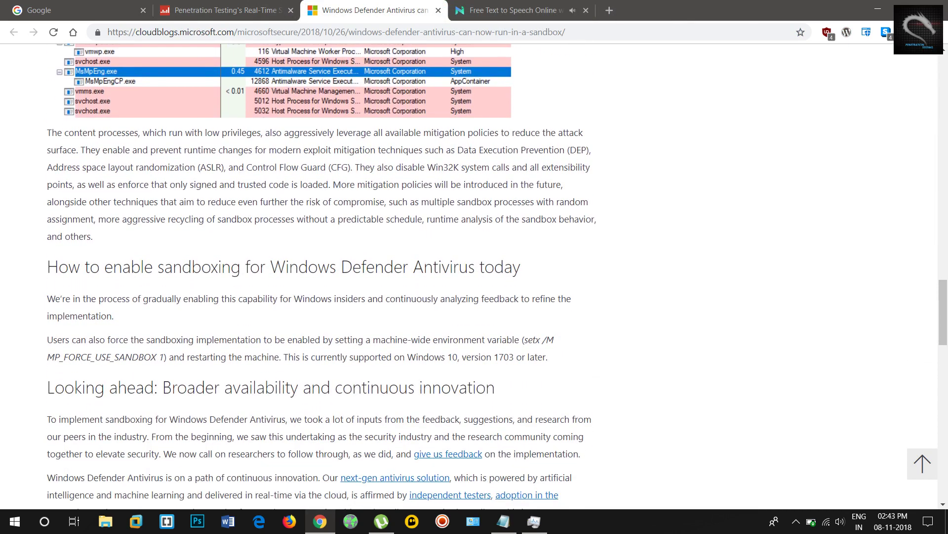
left_click_drag(47, 205, 521, 205)
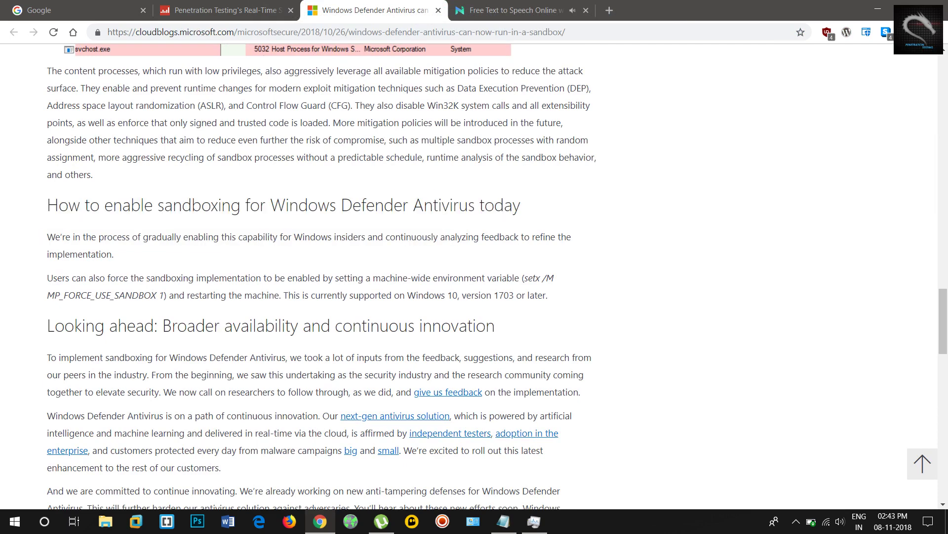
Step: Highlight the setx /M MP_FORCE_USE_SANDBOX 1 command in that section
scroll(474, 277, "down", 1)
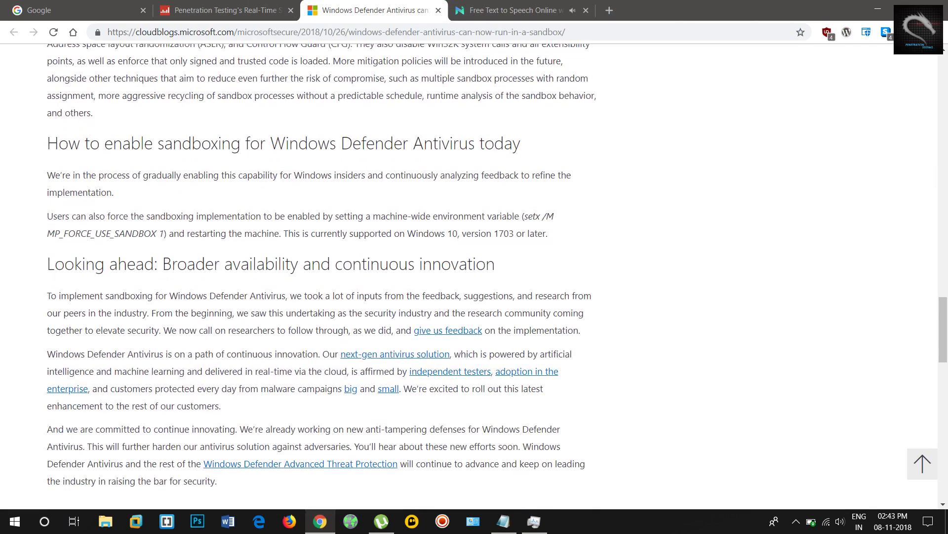
scroll(474, 276, "down", 1)
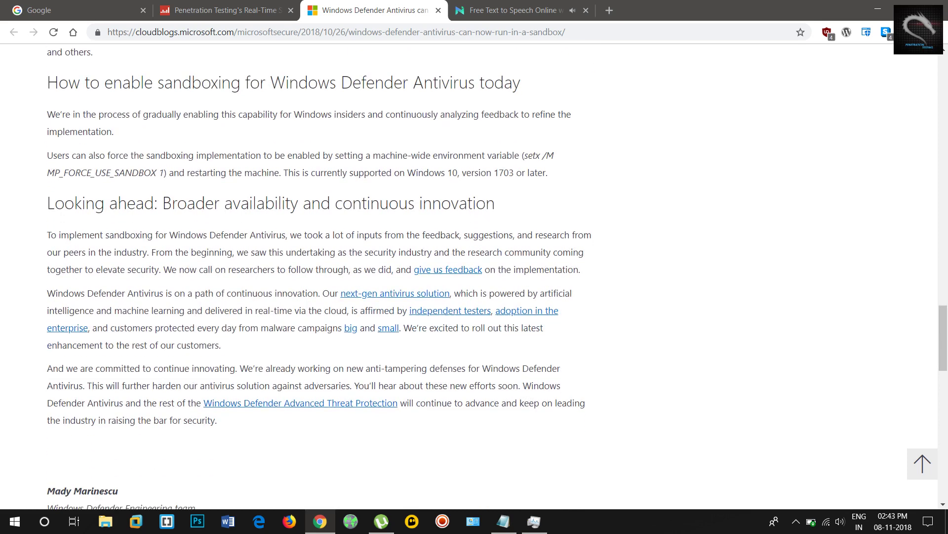
scroll(475, 276, "down", 1)
scroll(475, 276, "up", 1)
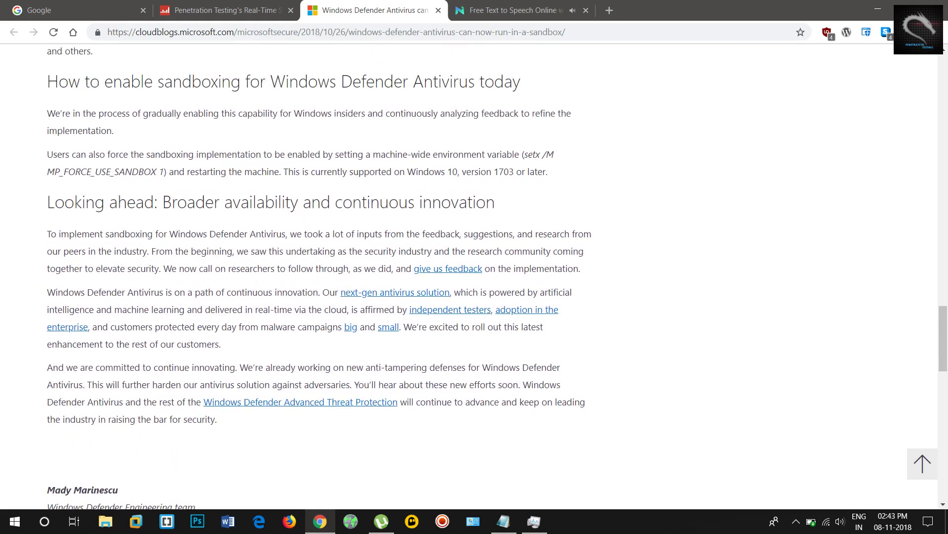
left_click_drag(524, 154, 164, 172)
key("ctrl+c")
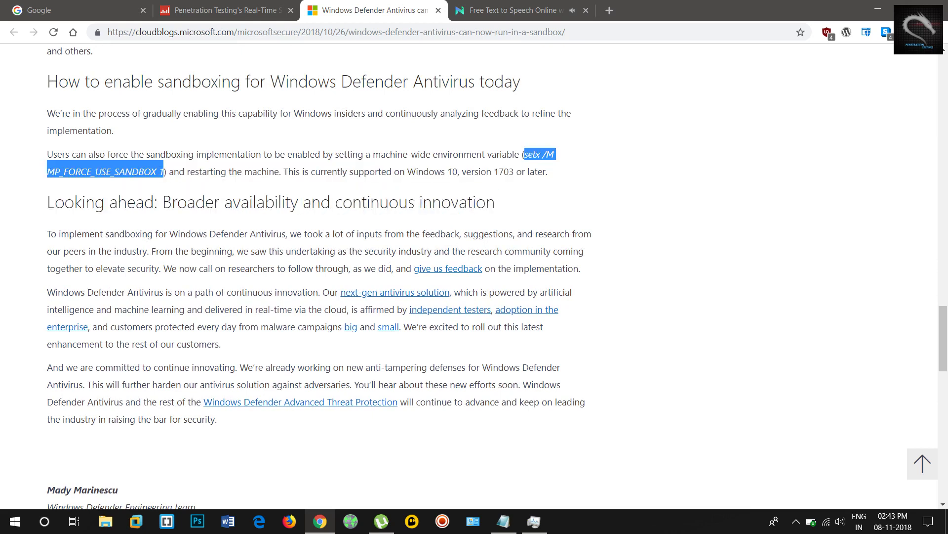
Step: Launch Command Prompt as administrator via Start search 'cmd' and paste setx /M MP_FORCE_USE_SANDBOX 1
left_click(164, 172)
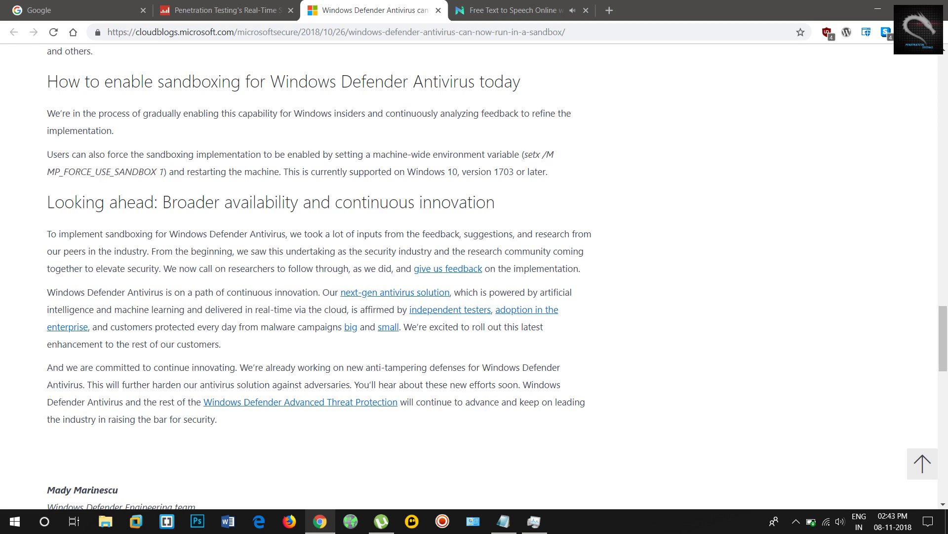
left_click(45, 521)
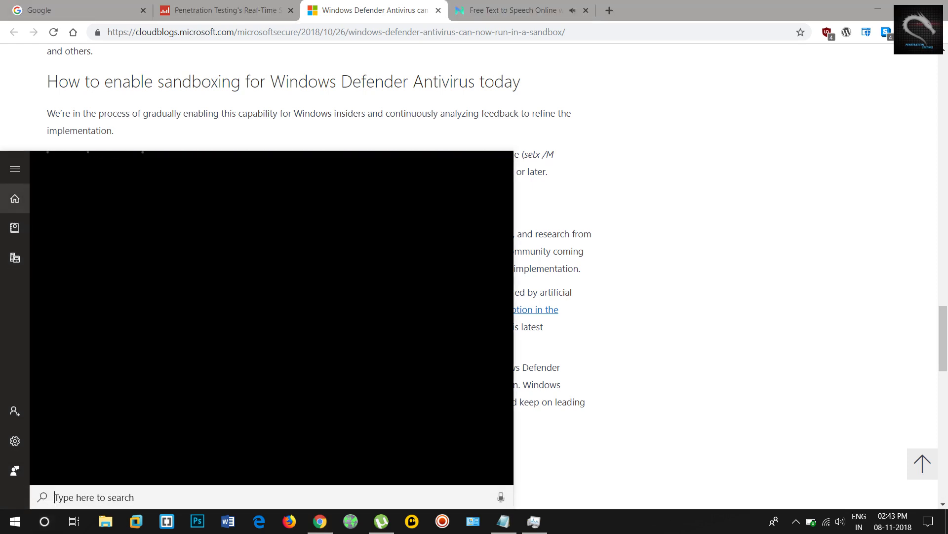
type("cmd")
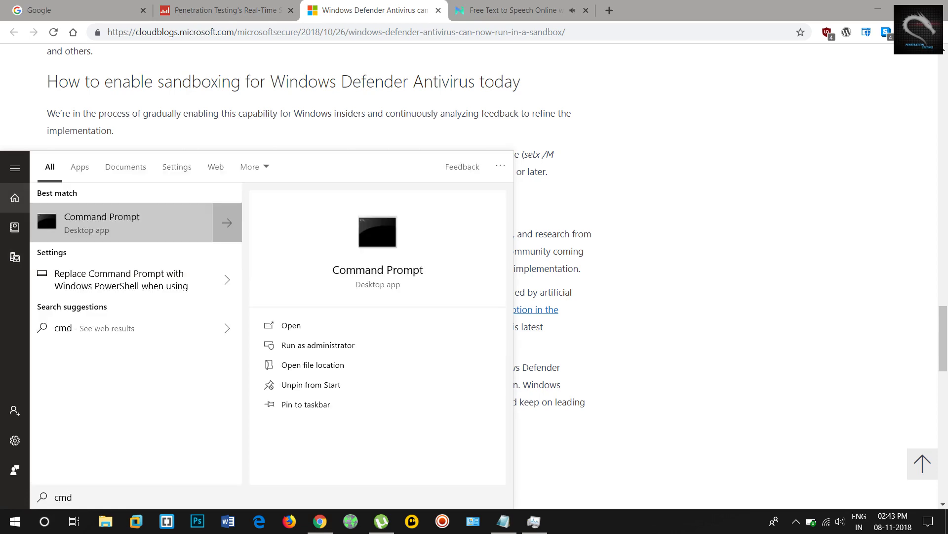
right_click(111, 221)
left_click(168, 232)
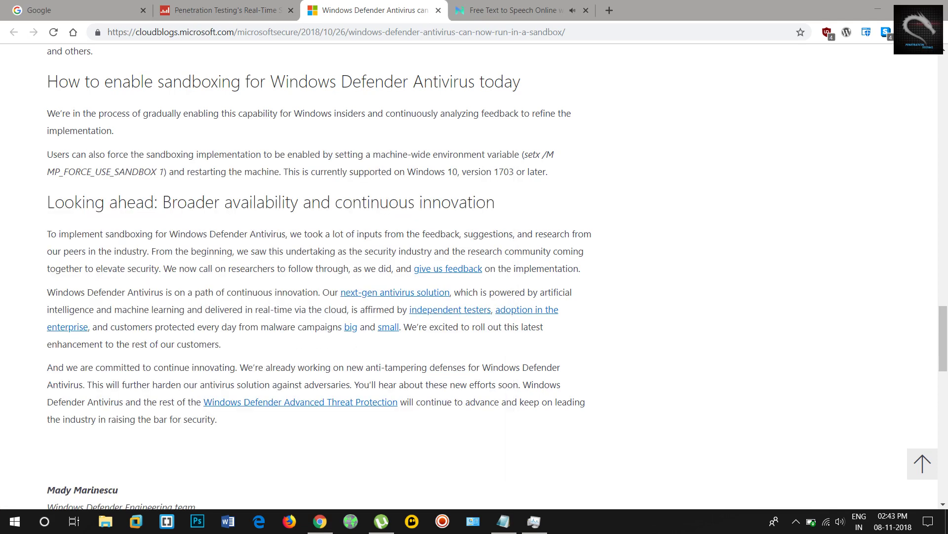
key("ctrl+v")
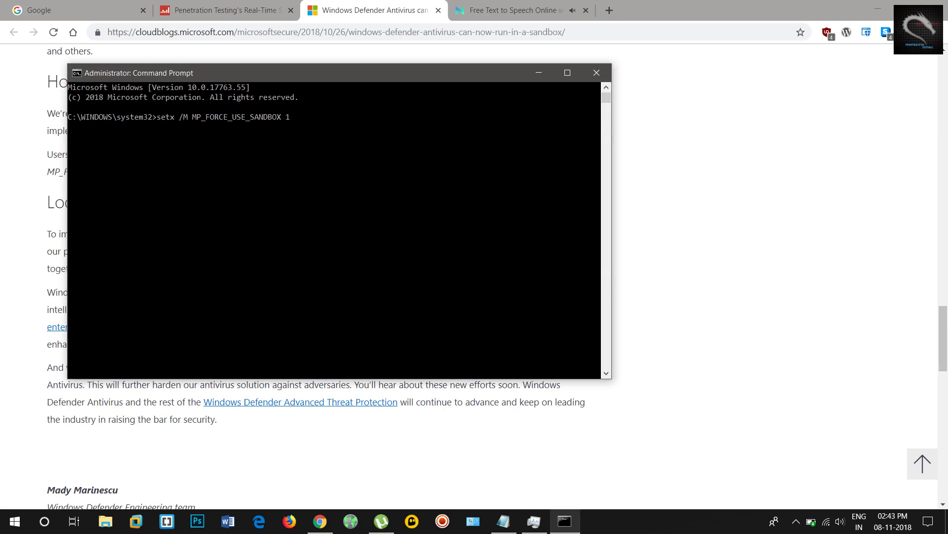
Step: Append 'Press Enter....and restart the pc...!!!!That's it........' after the command, then close the console
type("Press Enter....and restart the pc...!")
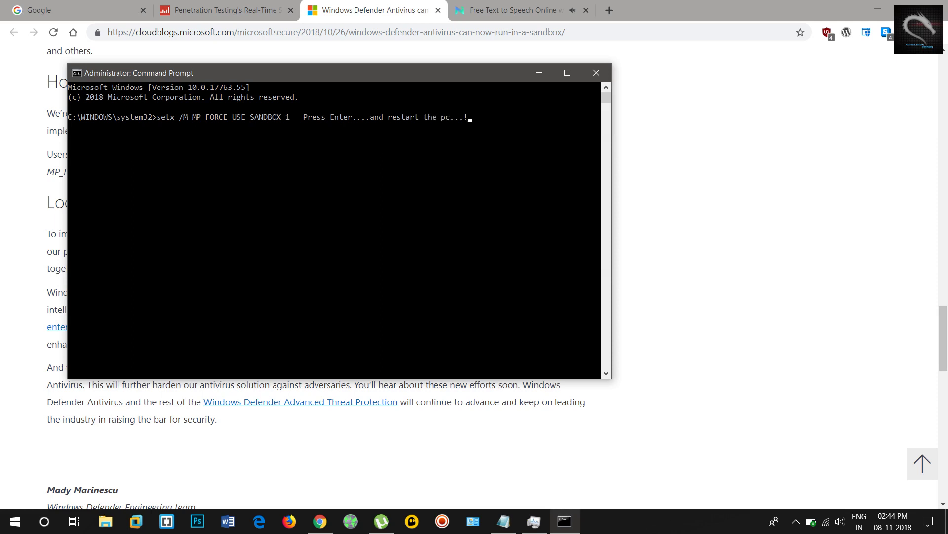
type("!!!That's it........")
left_click_drag(156, 117, 292, 117)
left_click(292, 117)
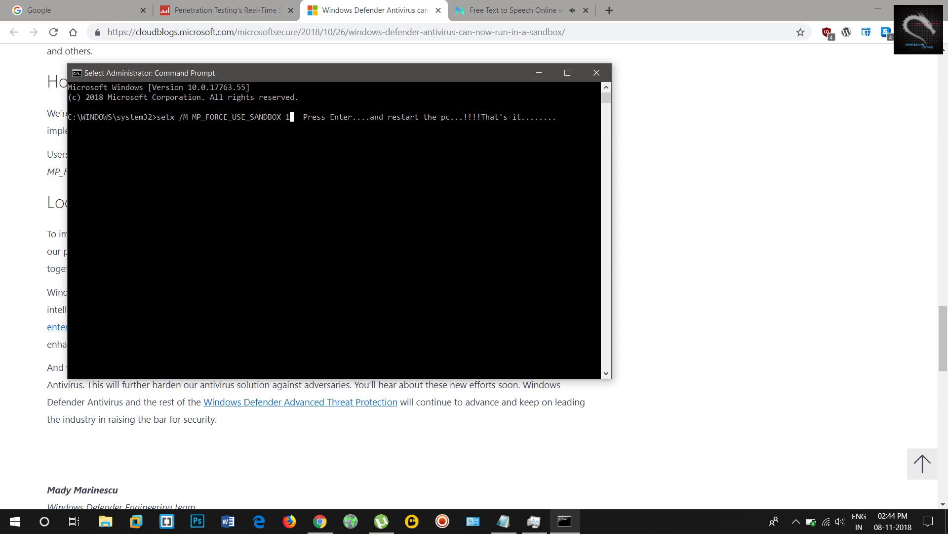
left_click(572, 117)
left_click(596, 73)
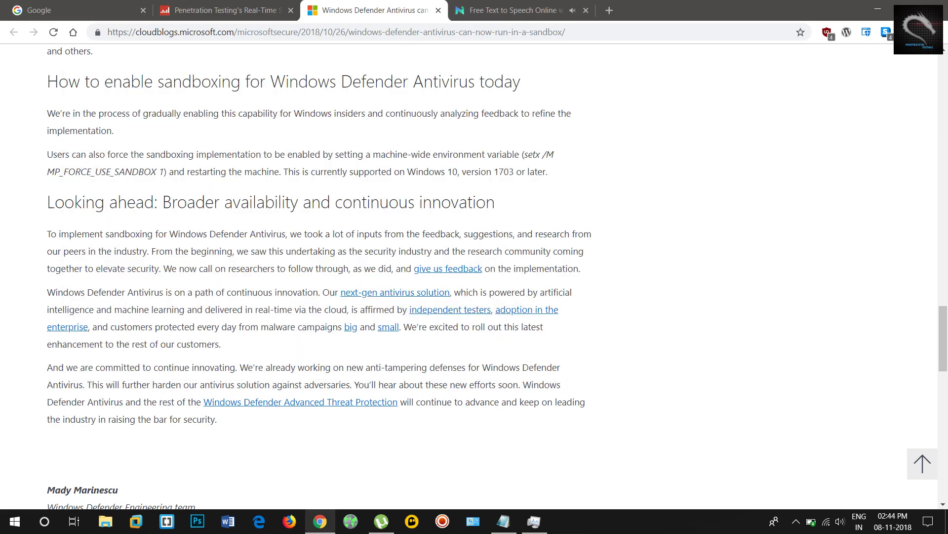
Step: Highlight the 'Looking ahead' heading and its first paragraph
scroll(474, 277, "down", 1)
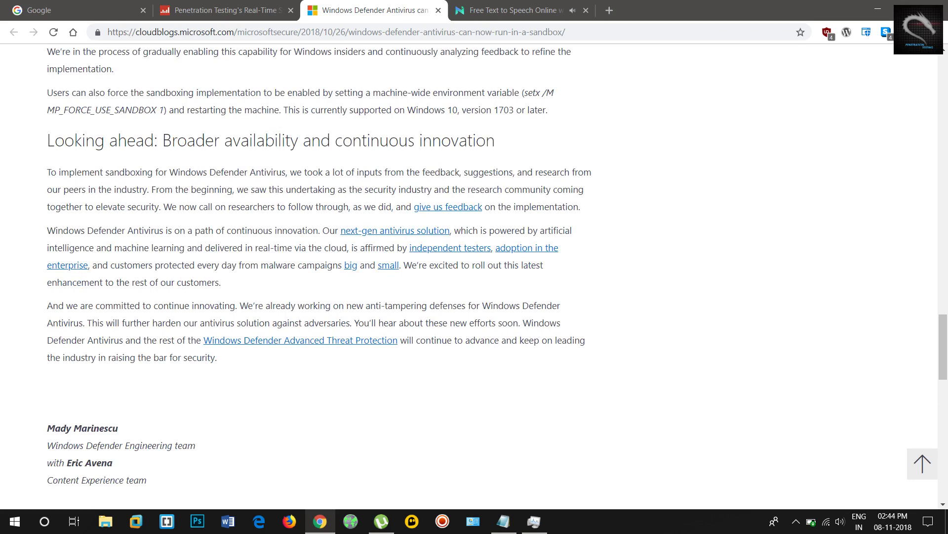
left_click_drag(47, 140, 495, 140)
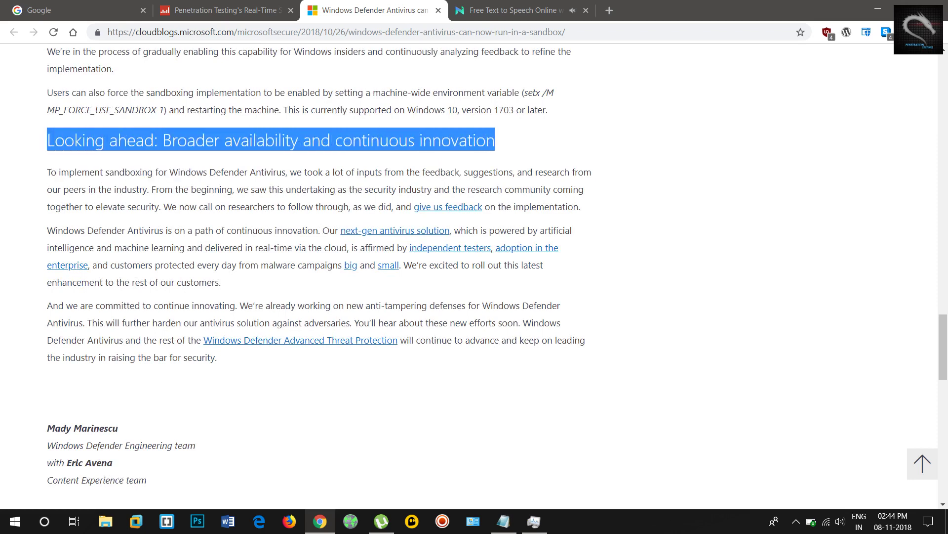
left_click_drag(47, 172, 580, 206)
left_click(581, 206)
Step: Scroll up to the 'Implementing a sandbox for Windows Defender Antivirus' section
scroll(581, 207, "up", 6)
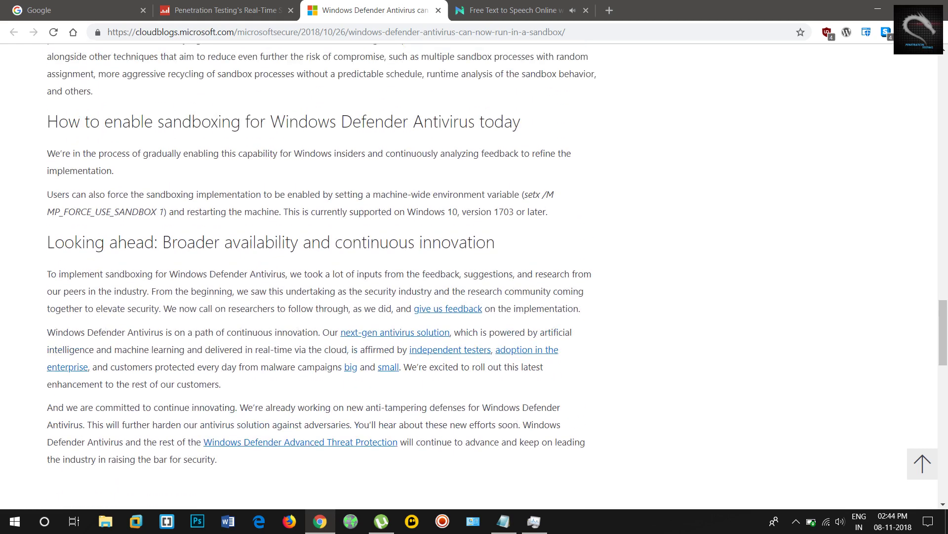
scroll(581, 206, "up", 1)
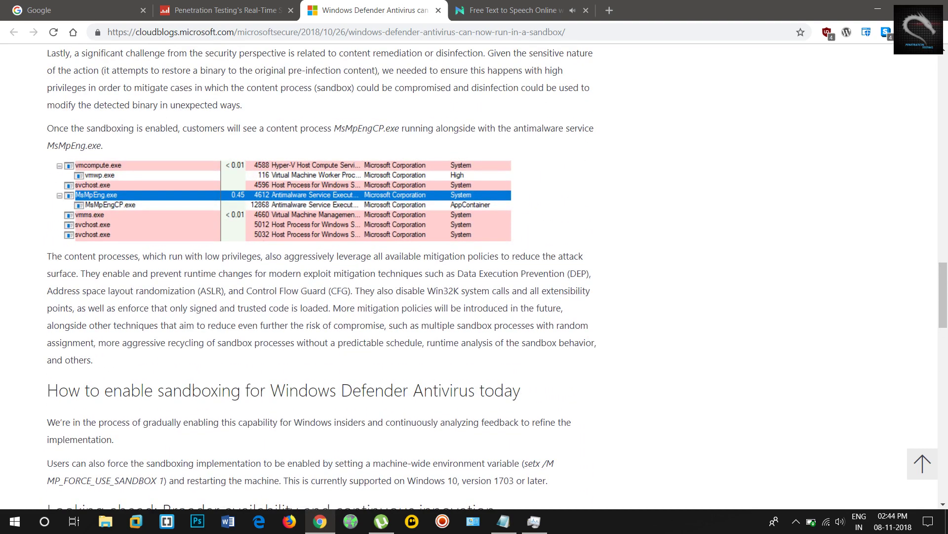
scroll(581, 207, "up", 1)
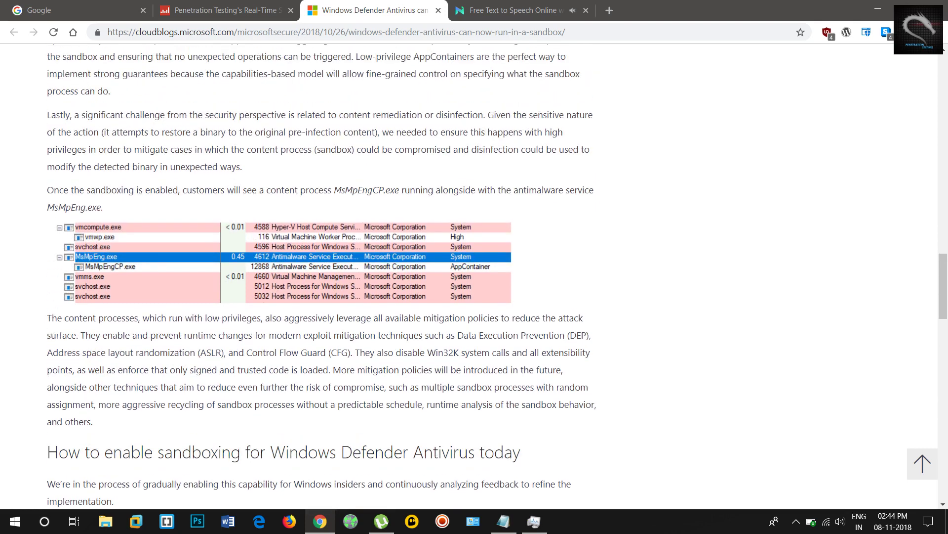
scroll(581, 206, "up", 1)
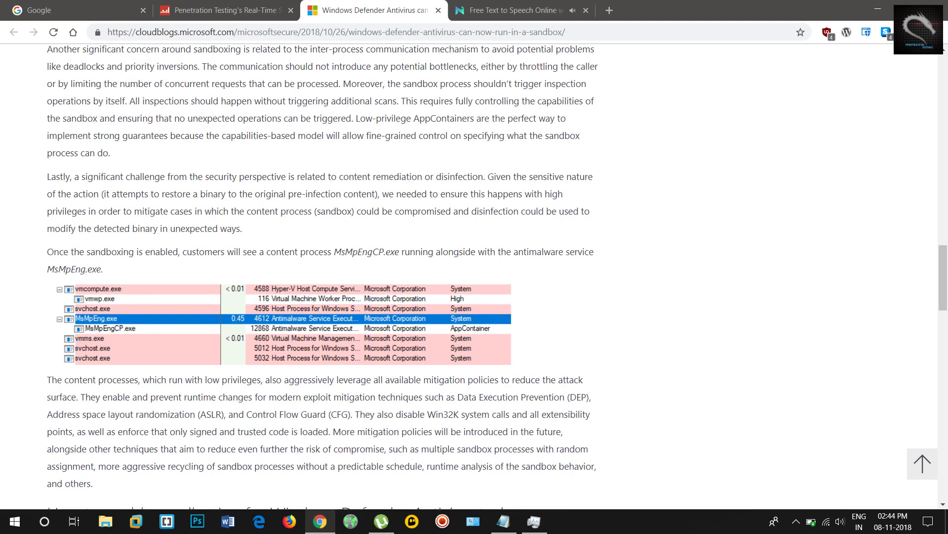
scroll(581, 207, "up", 1)
scroll(581, 206, "up", 1)
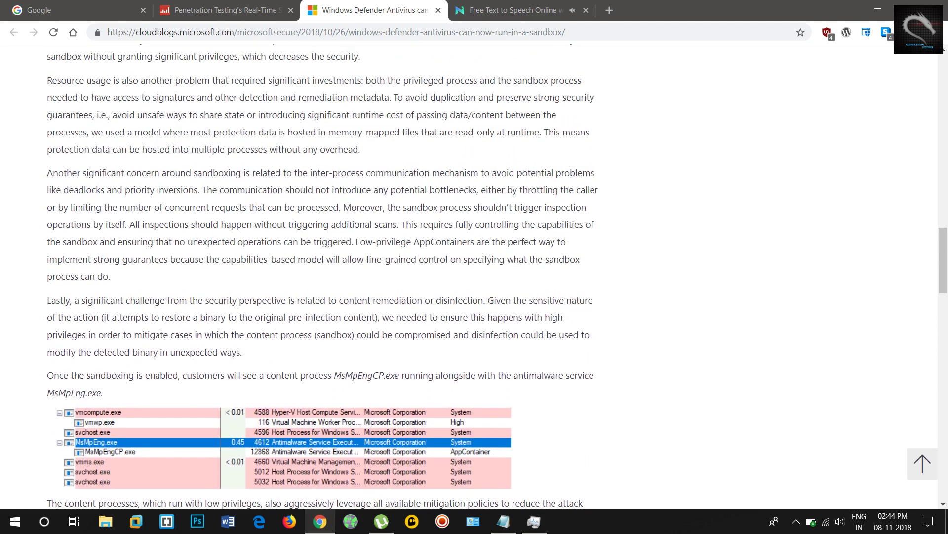
scroll(581, 206, "up", 4)
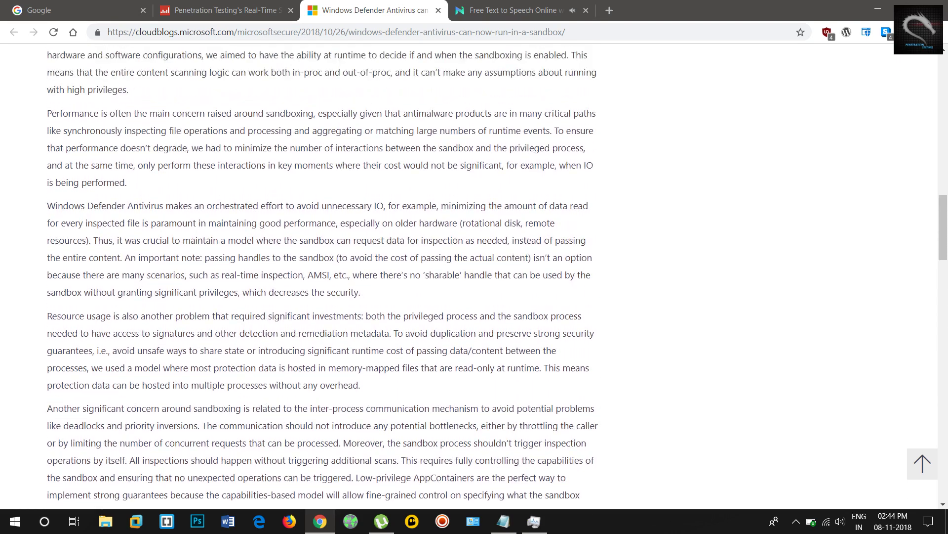
scroll(581, 206, "up", 4)
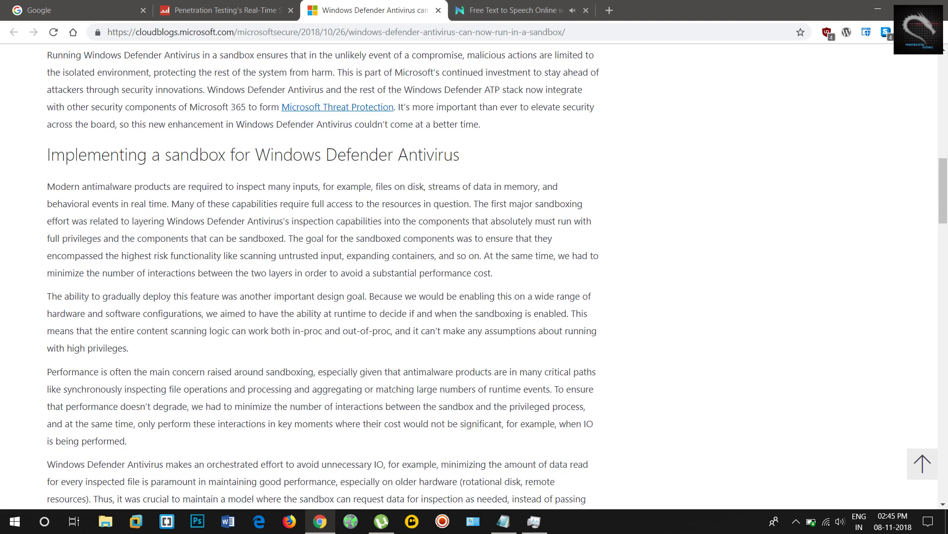
Step: Scroll to the top of 'Windows Defender Antivirus can now run in a sandbox' and its introduction
scroll(324, 272, "up", 4)
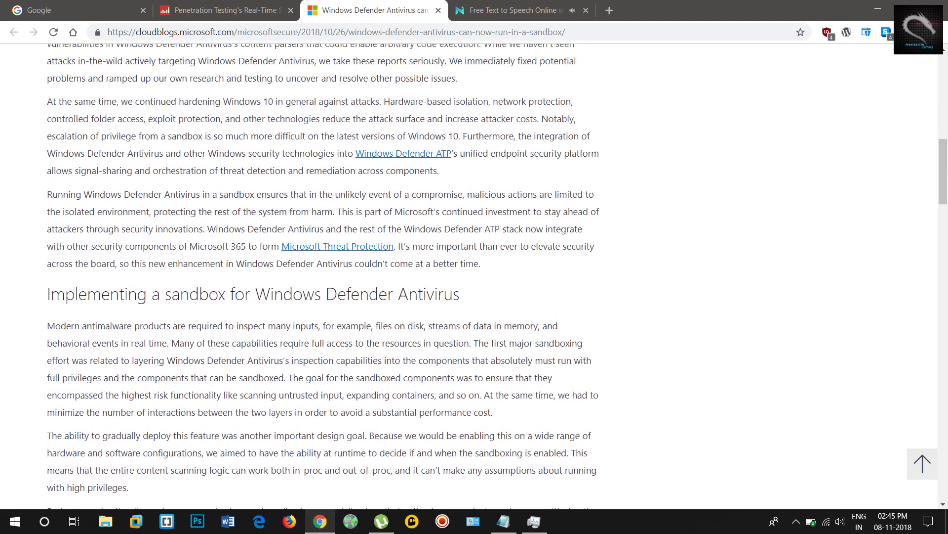
scroll(324, 272, "up", 5)
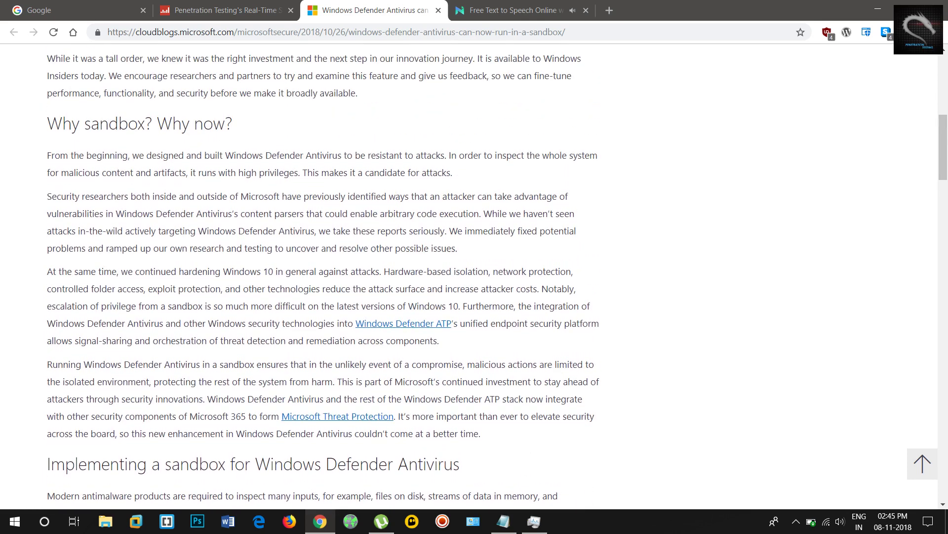
scroll(324, 271, "up", 3)
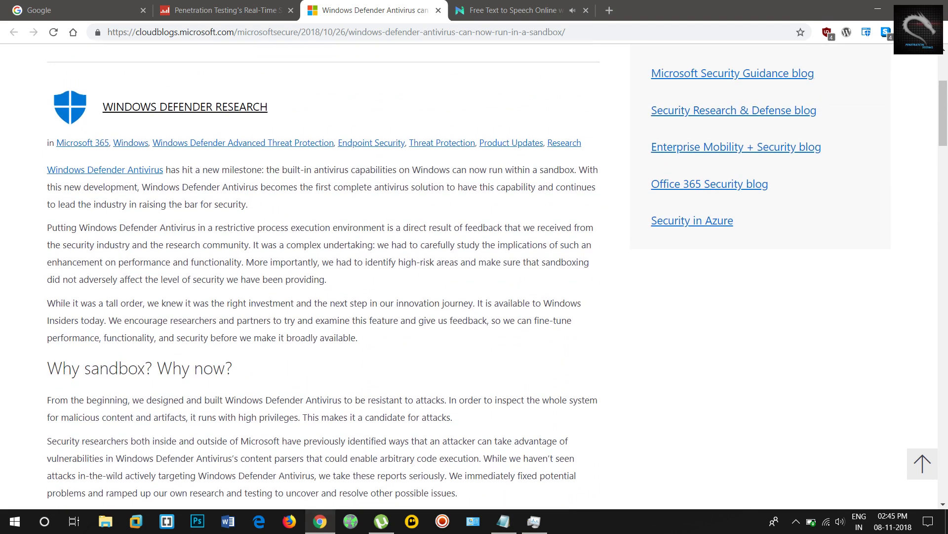
scroll(324, 272, "up", 1)
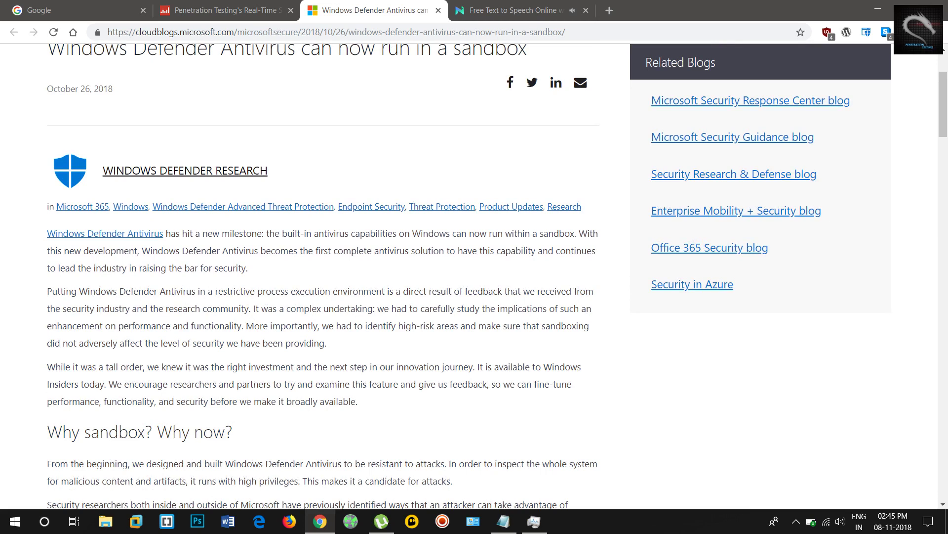
scroll(324, 272, "up", 1)
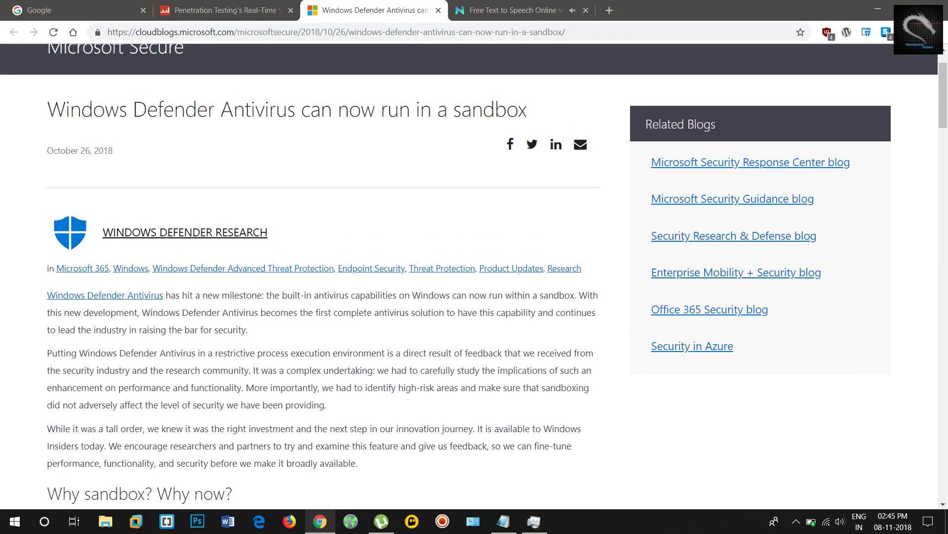
scroll(325, 271, "up", 1)
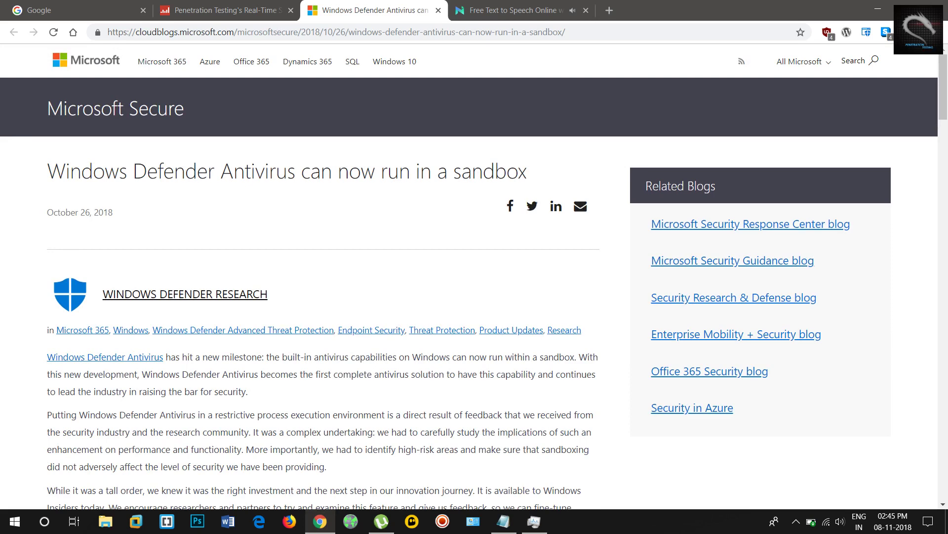
scroll(324, 272, "down", 1)
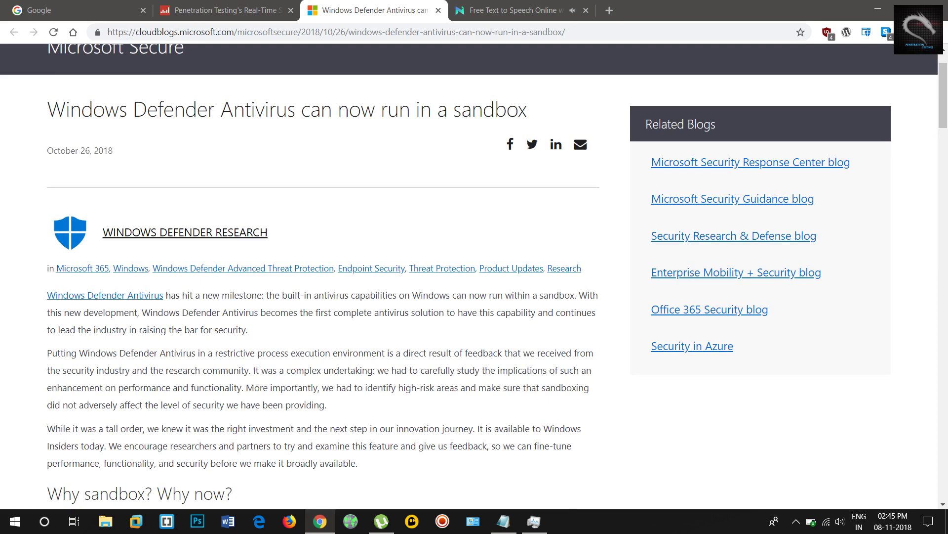
scroll(324, 272, "down", 3)
scroll(324, 272, "up", 1)
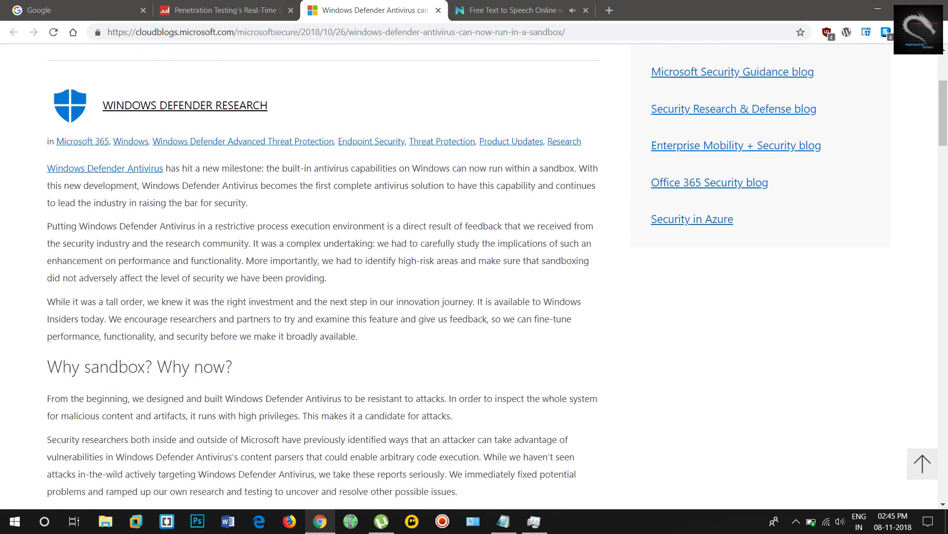